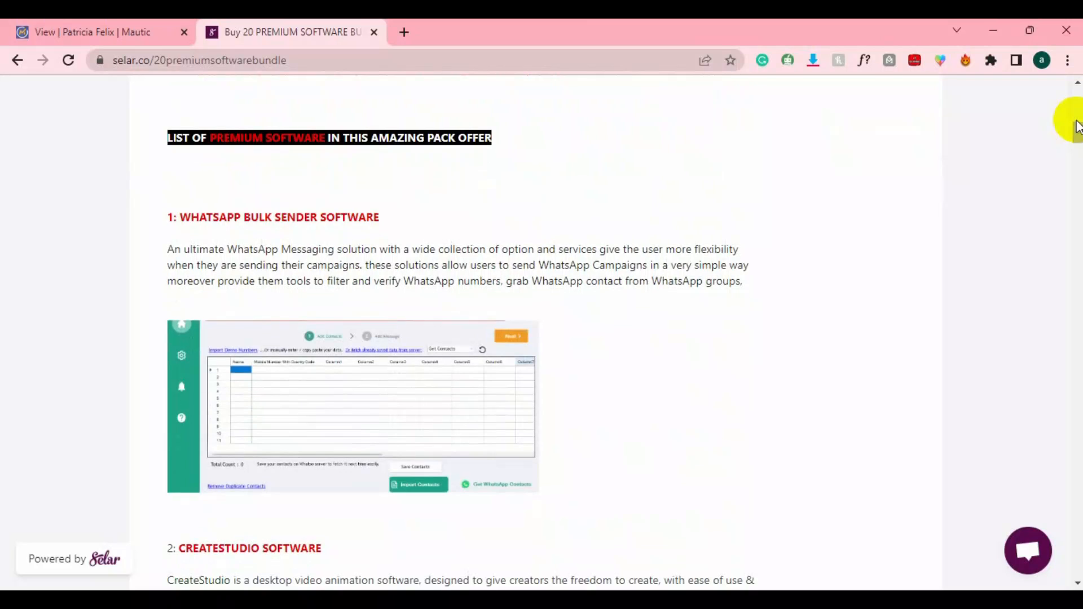
Scroll the Selar bundle page past CreateStudio, Camtasia and SEnuke down to item 12, TikTok Automation Bot.
scroll(1077, 125, "down", 3)
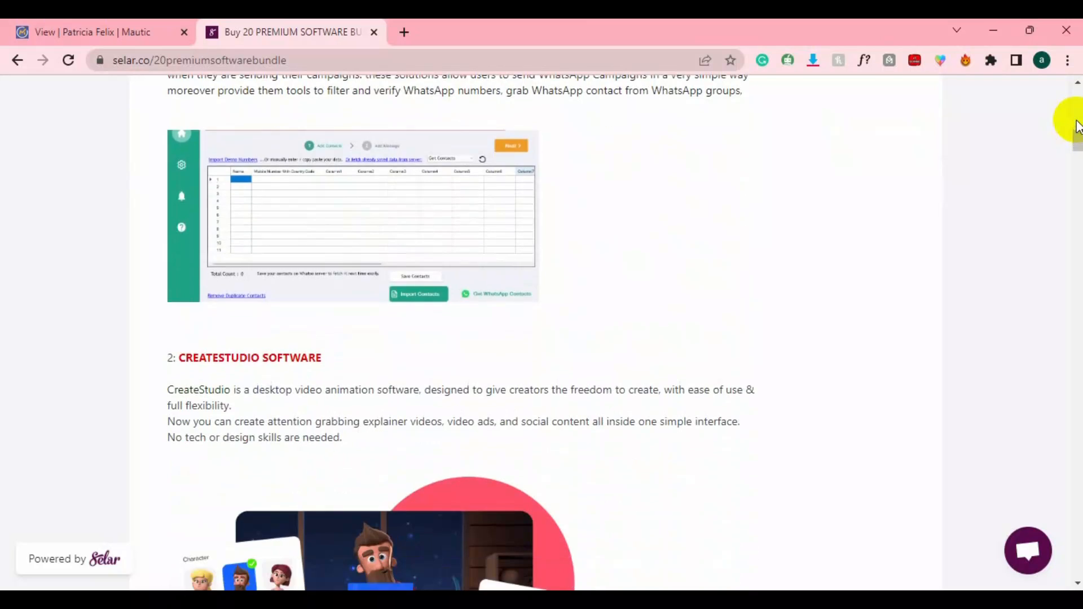
scroll(1077, 126, "down", 2)
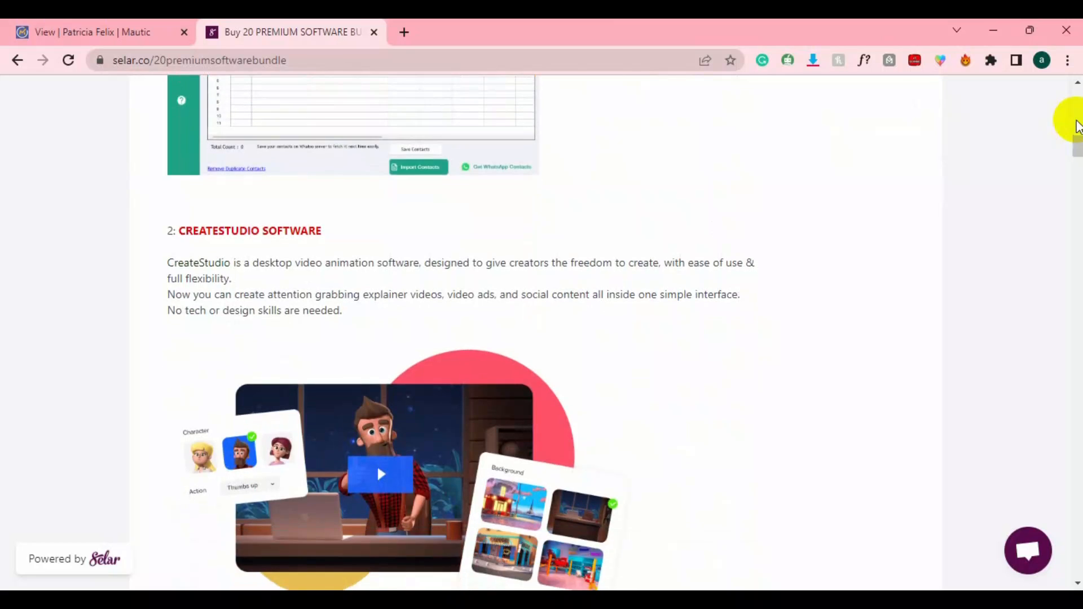
scroll(1078, 126, "down", 3)
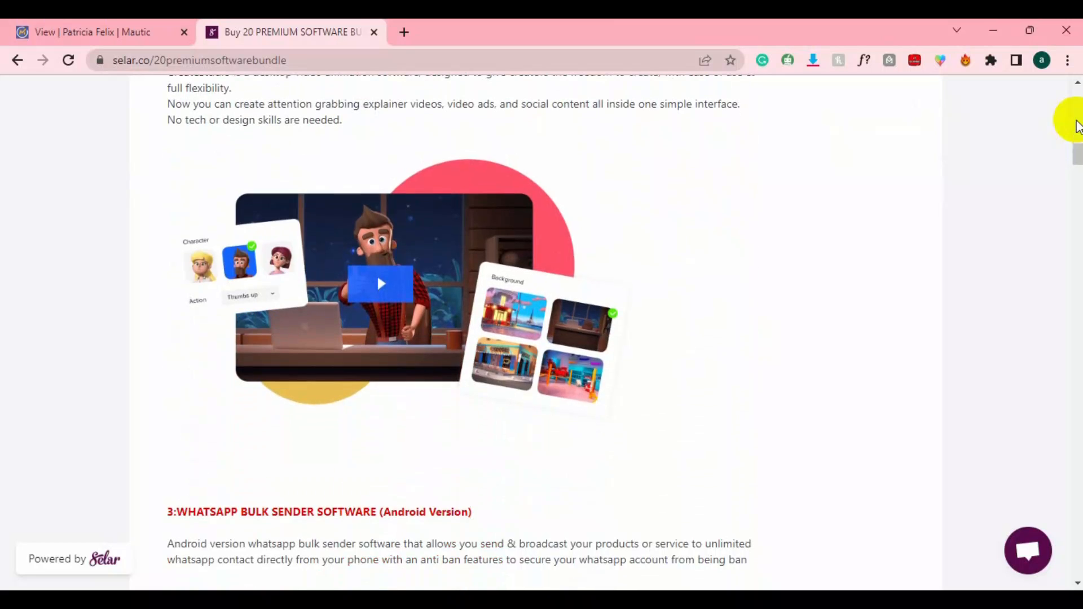
scroll(1077, 126, "down", 3)
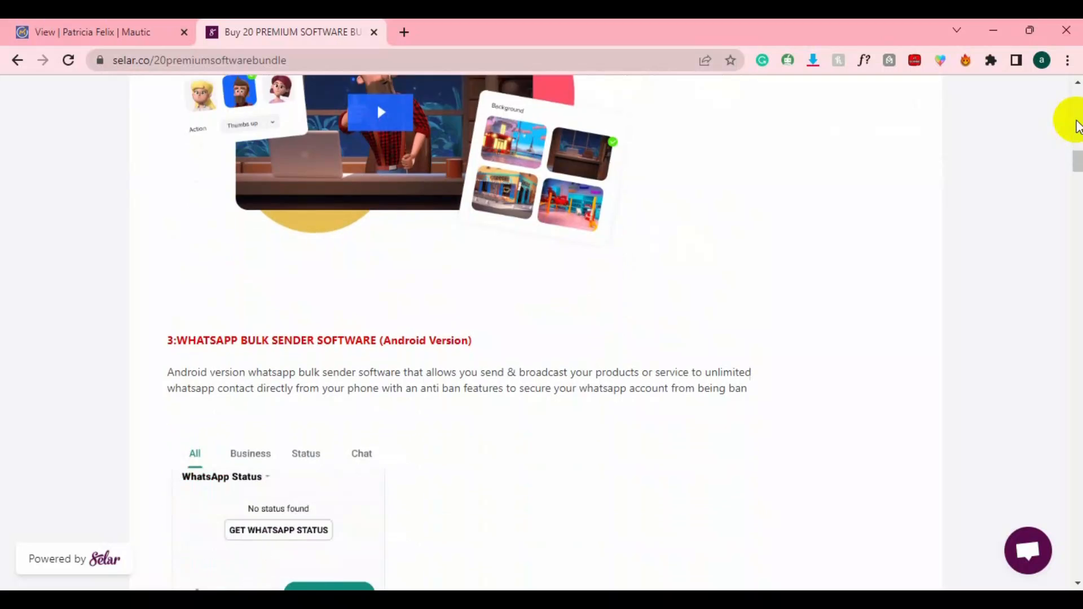
scroll(1077, 125, "down", 12)
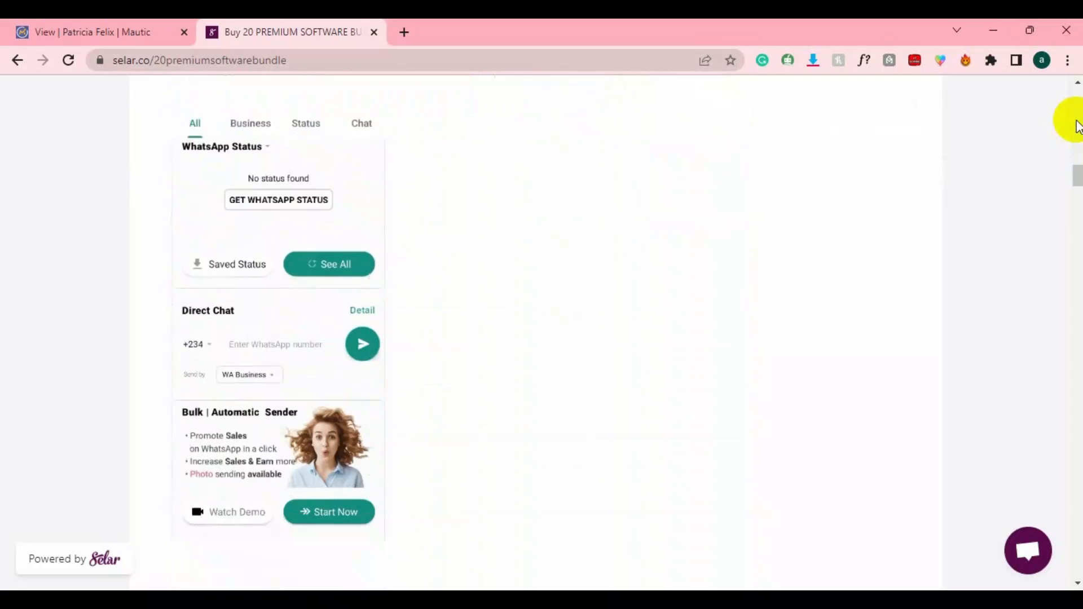
scroll(1078, 125, "down", 1)
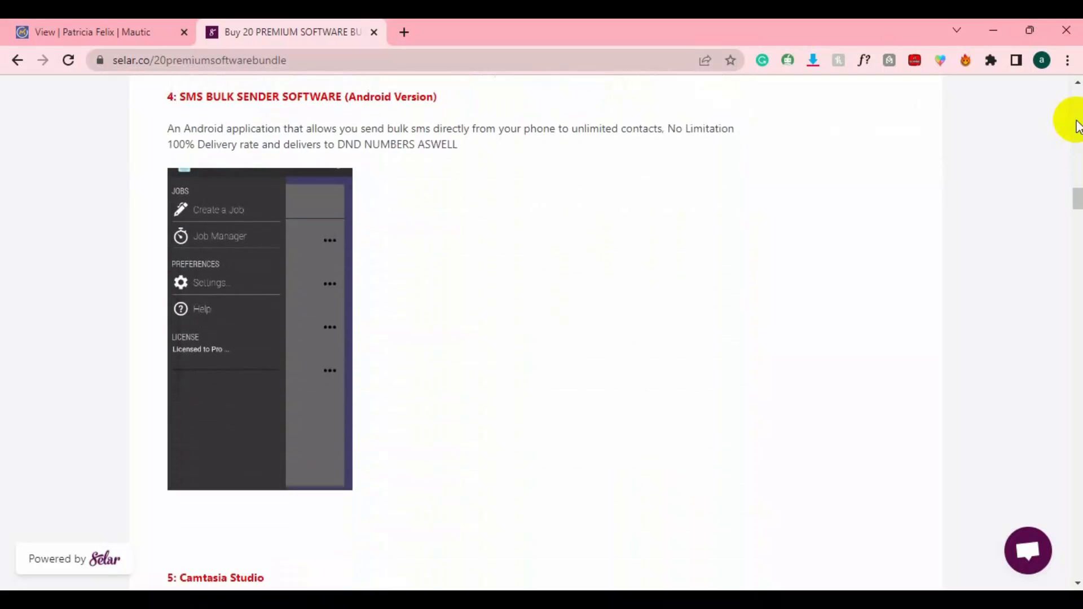
scroll(1077, 125, "down", 3)
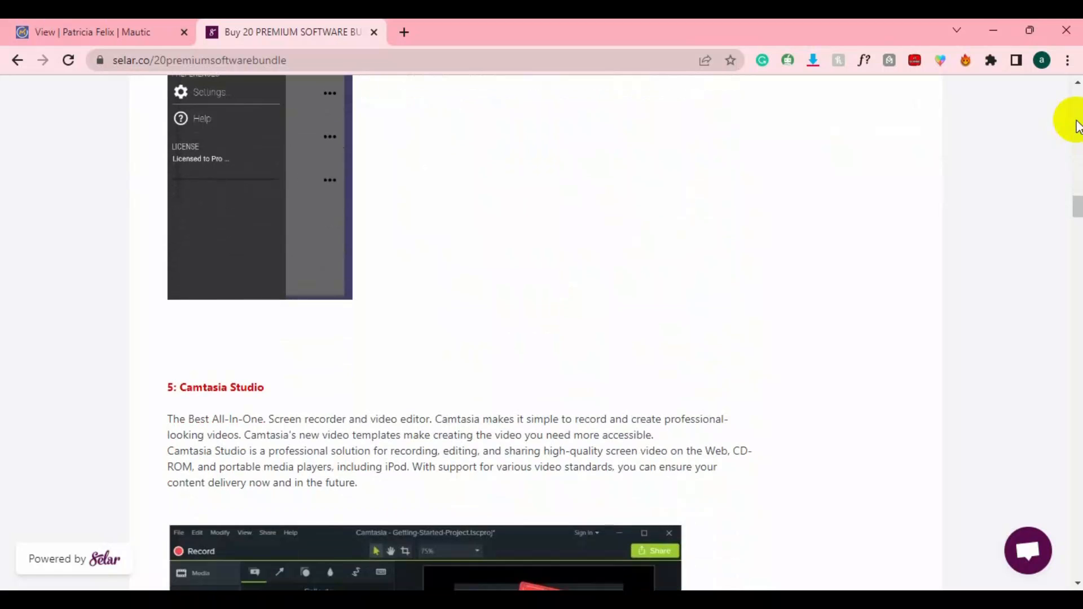
scroll(1077, 125, "down", 3)
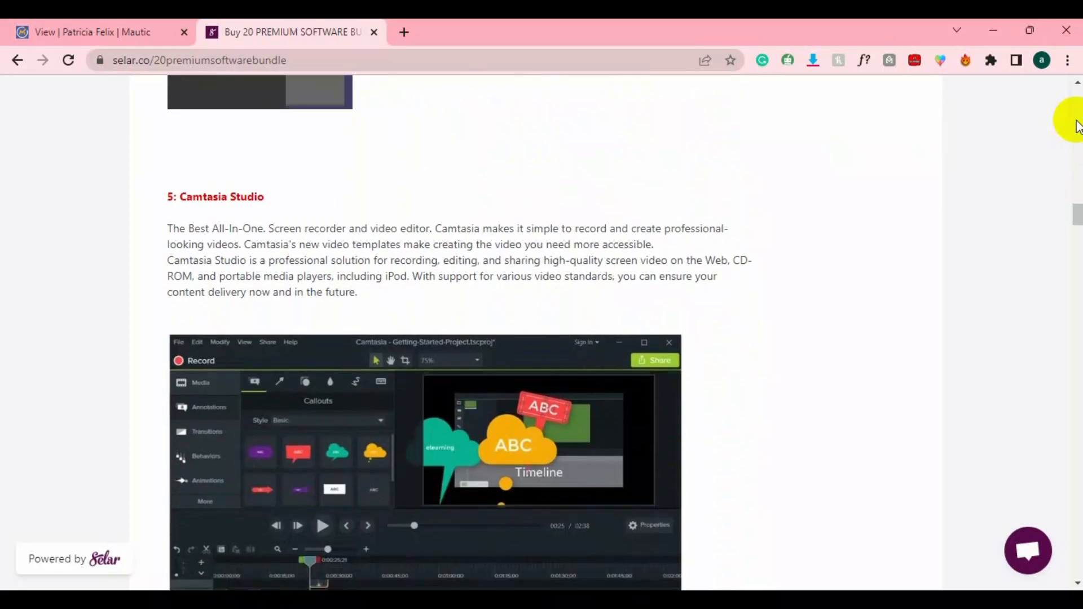
scroll(1077, 125, "down", 6)
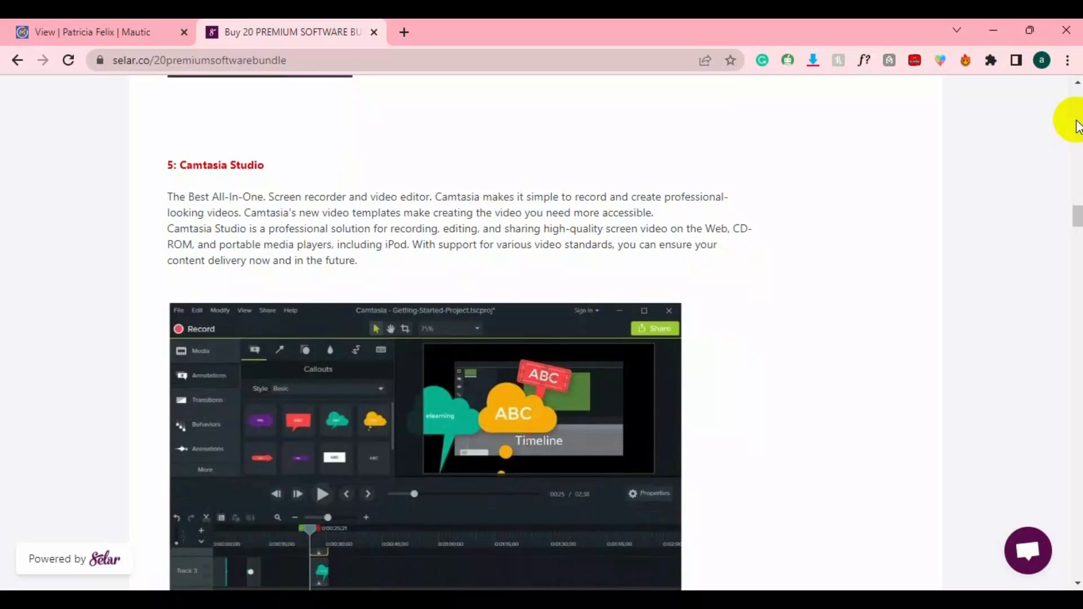
scroll(1077, 125, "down", 4)
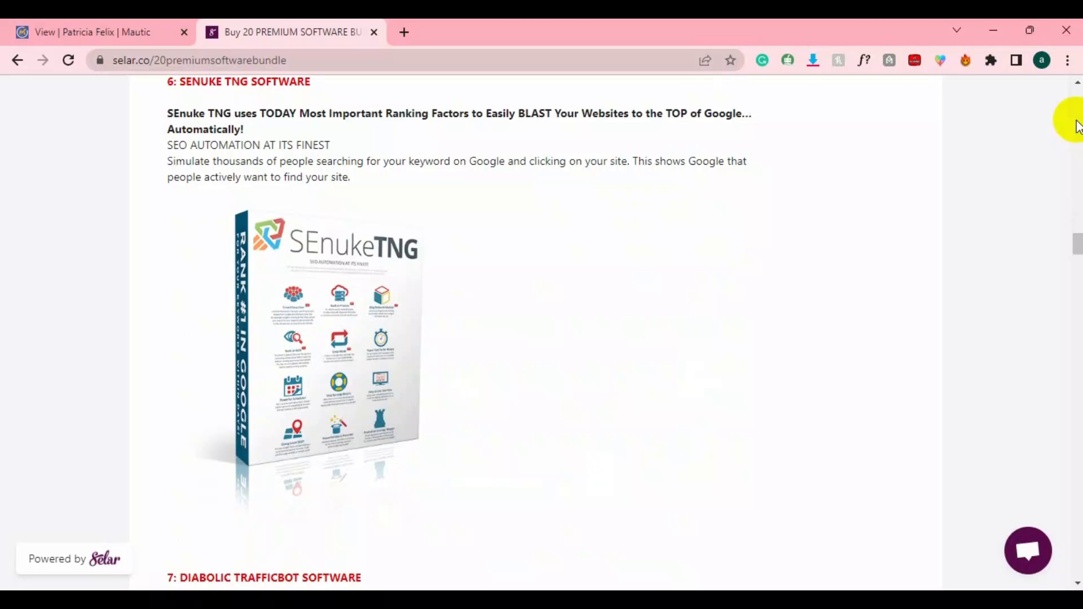
scroll(1077, 125, "down", 1)
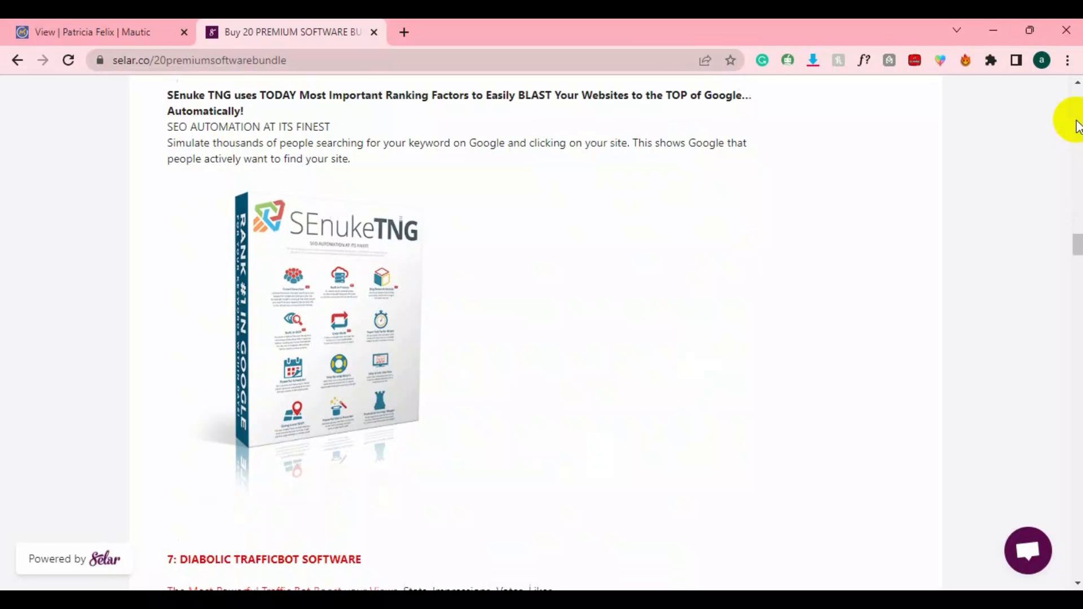
scroll(1077, 125, "down", 4)
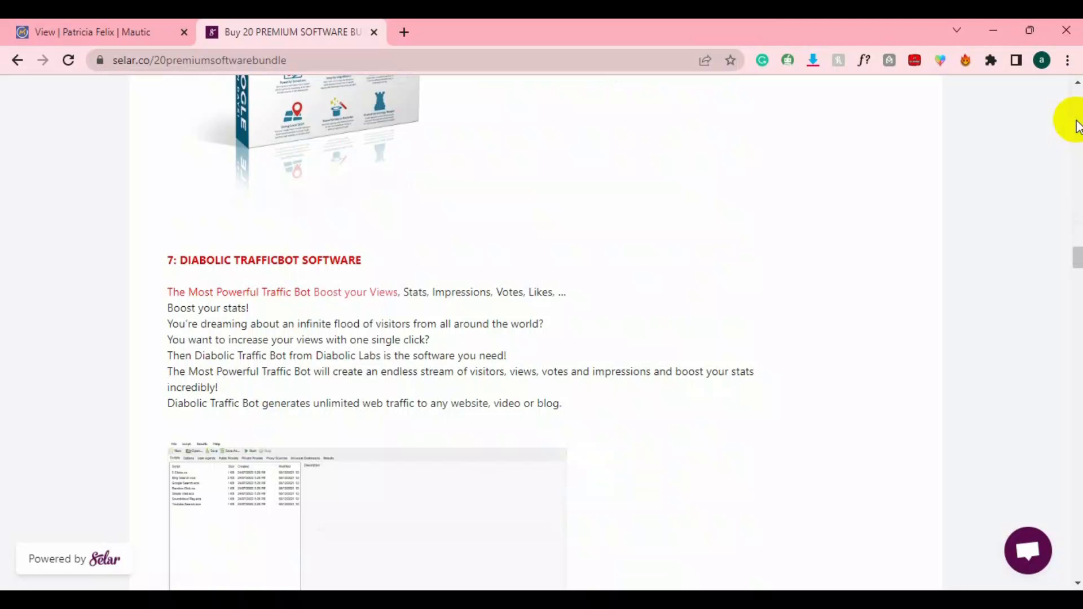
scroll(1077, 125, "down", 8)
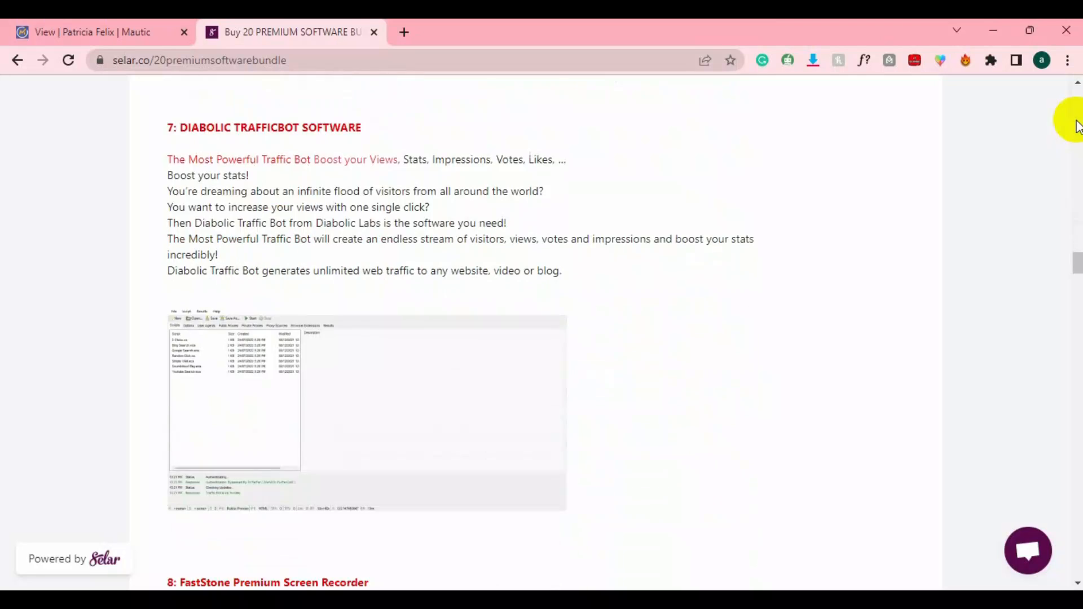
scroll(1077, 125, "down", 1)
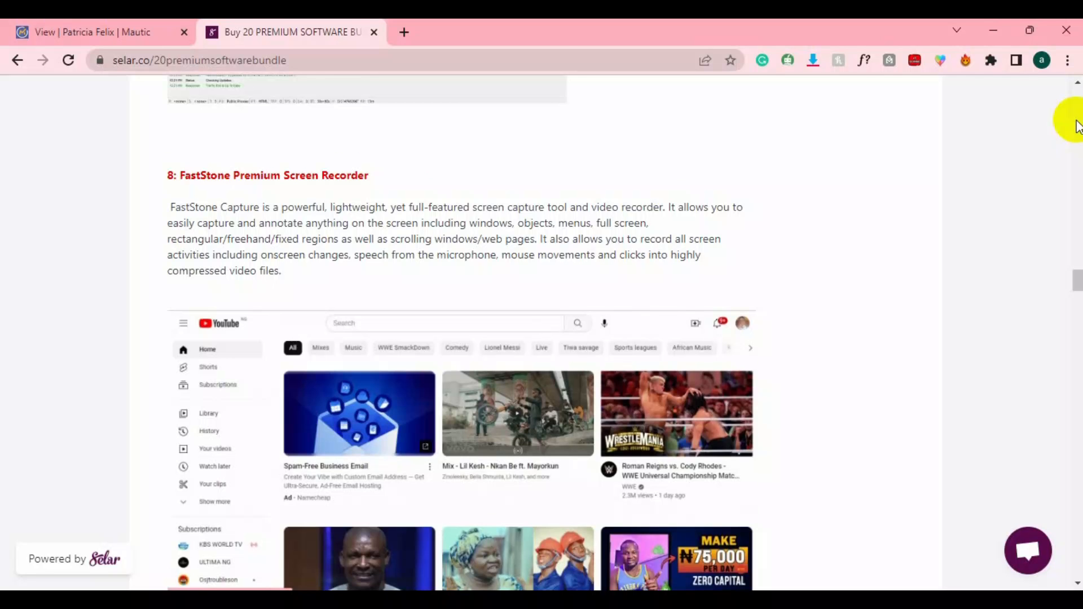
scroll(1077, 126, "down", 9)
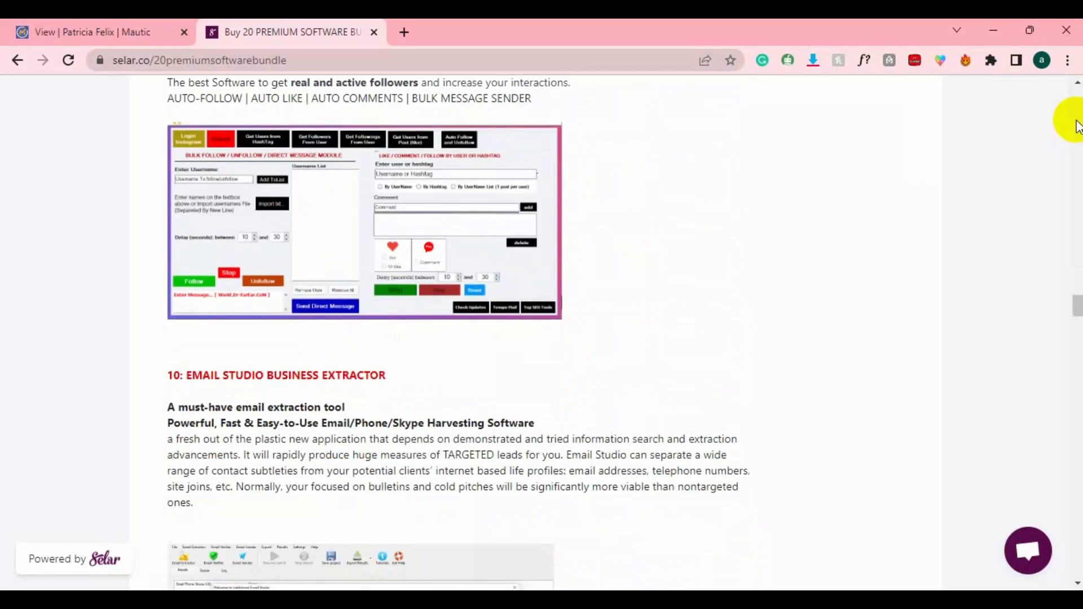
scroll(1077, 126, "down", 3)
scroll(1077, 125, "down", 2)
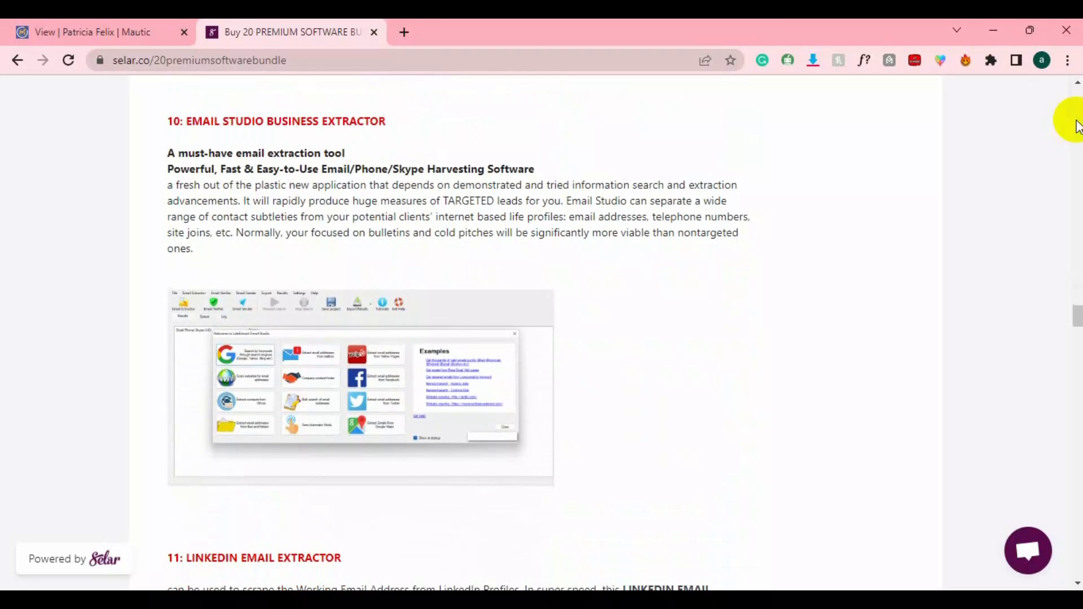
scroll(1077, 125, "down", 6)
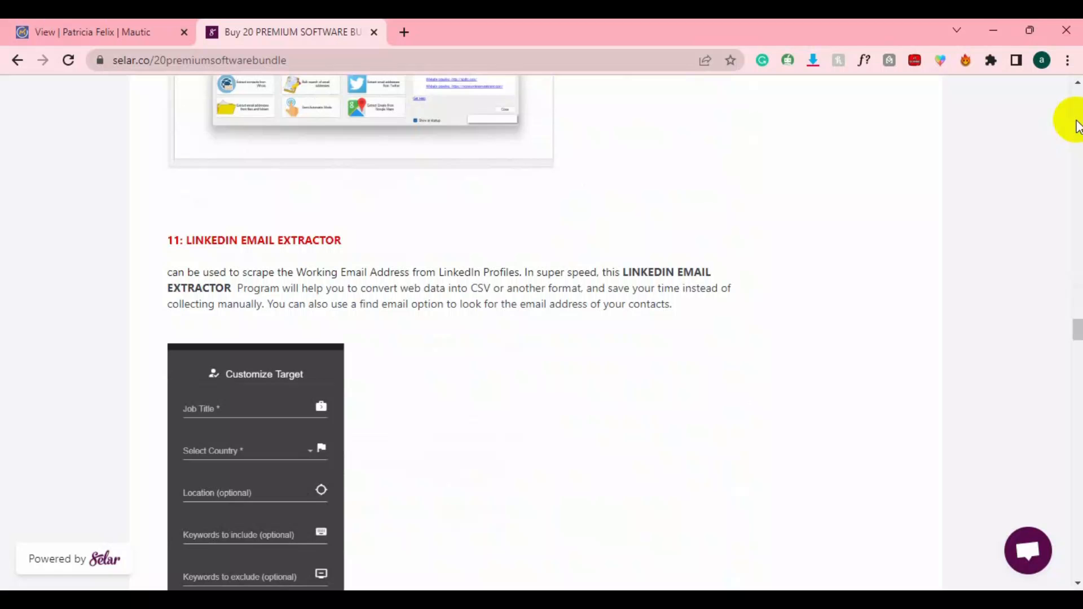
scroll(1078, 126, "down", 4)
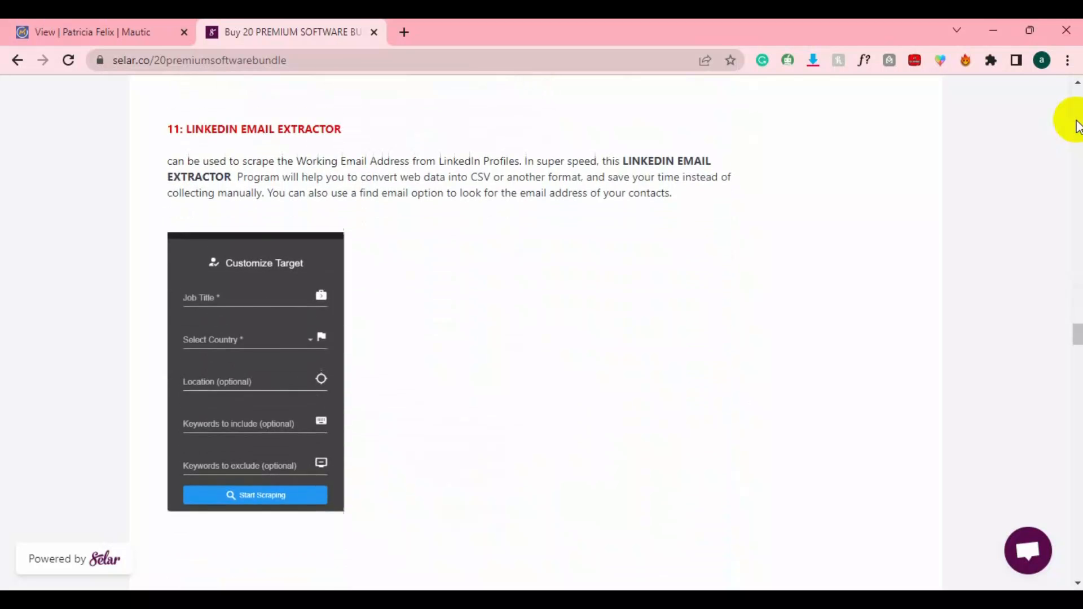
scroll(1077, 125, "down", 4)
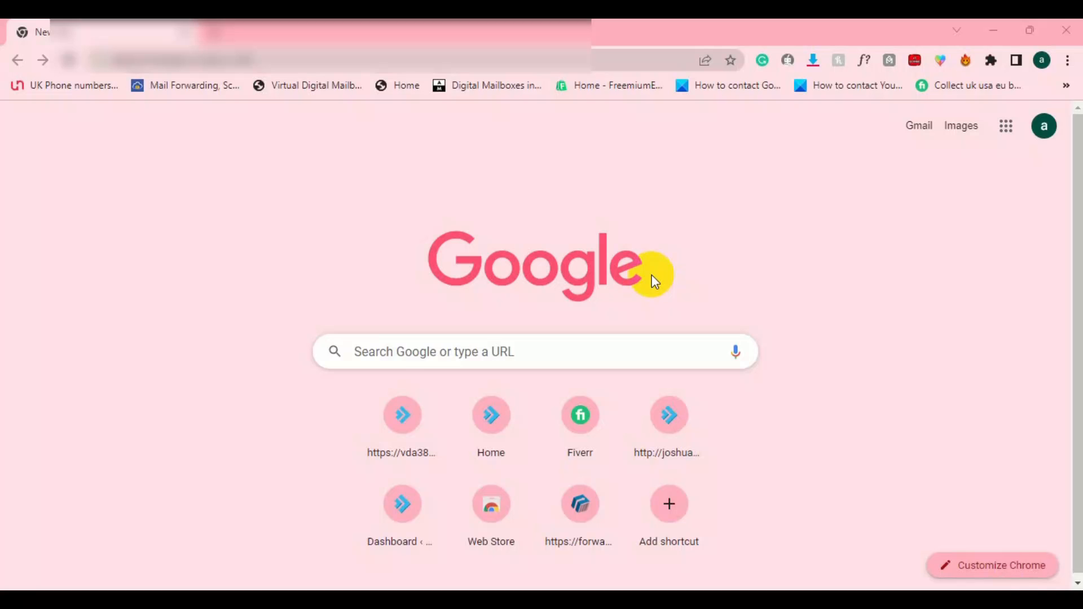
Load the Mautic site by entering 'mau' in the new tab's address bar.
left_click(176, 61)
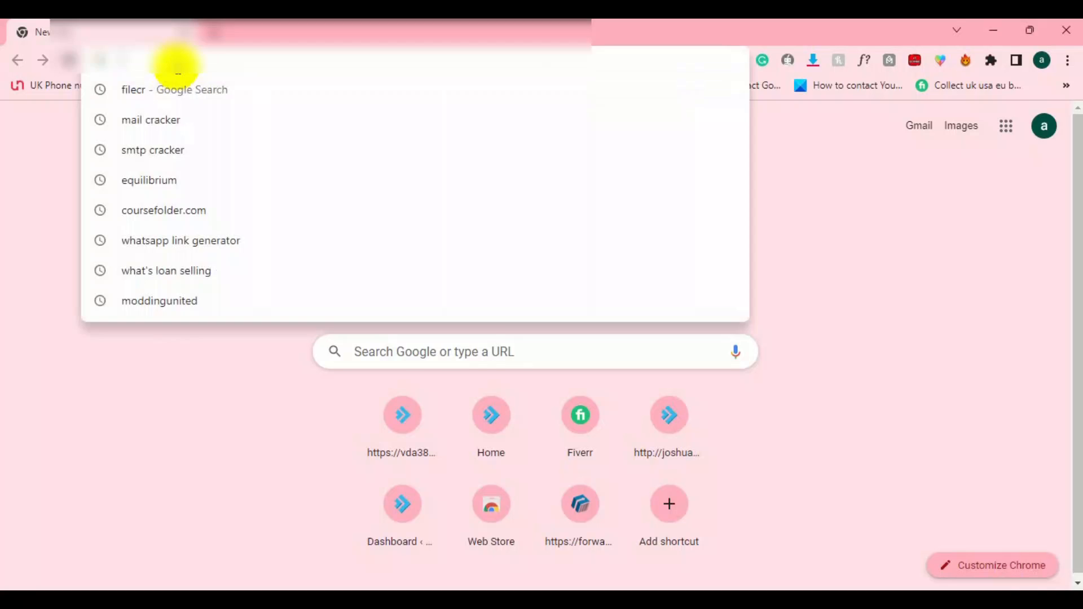
type("mau")
key("Return")
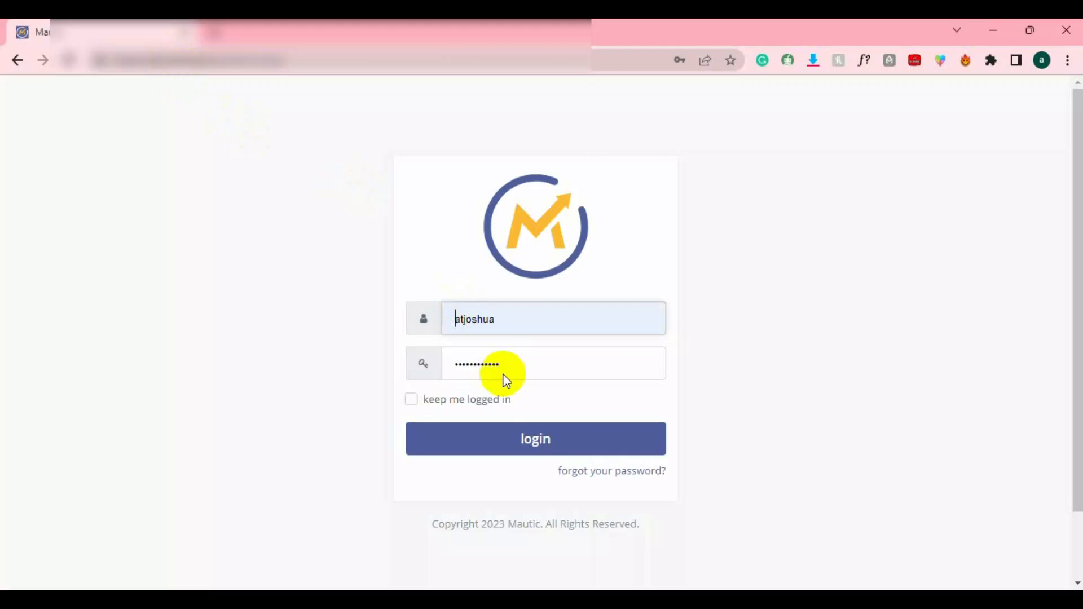
Log into Mautic with the autofilled username and password.
left_click(490, 455)
left_click(489, 454)
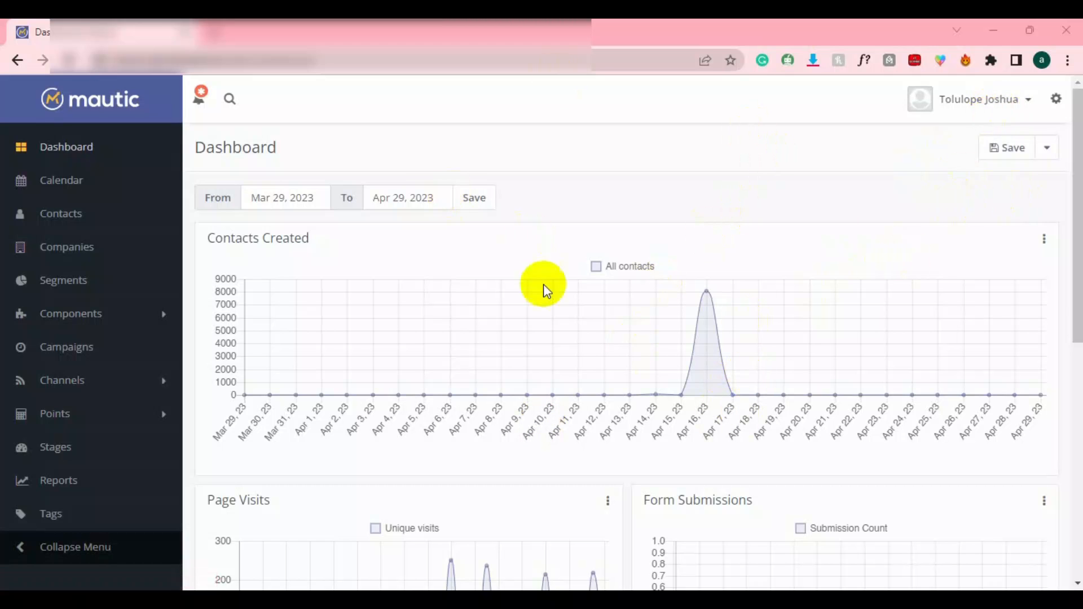
Open Configuration's Email Settings to view the Other SMTP Server mail send settings.
left_click(1056, 100)
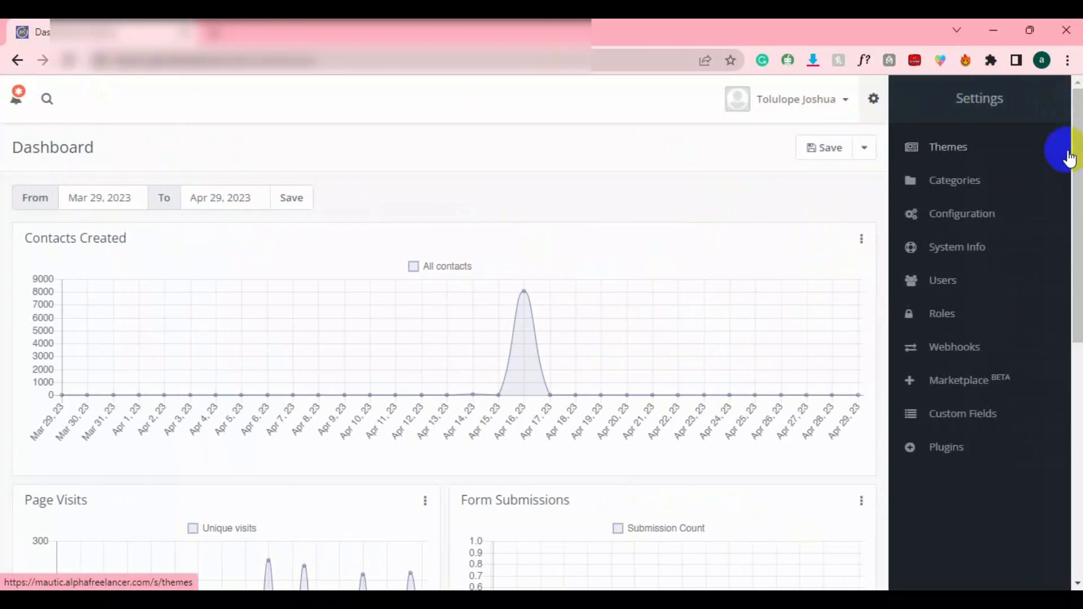
left_click(920, 217)
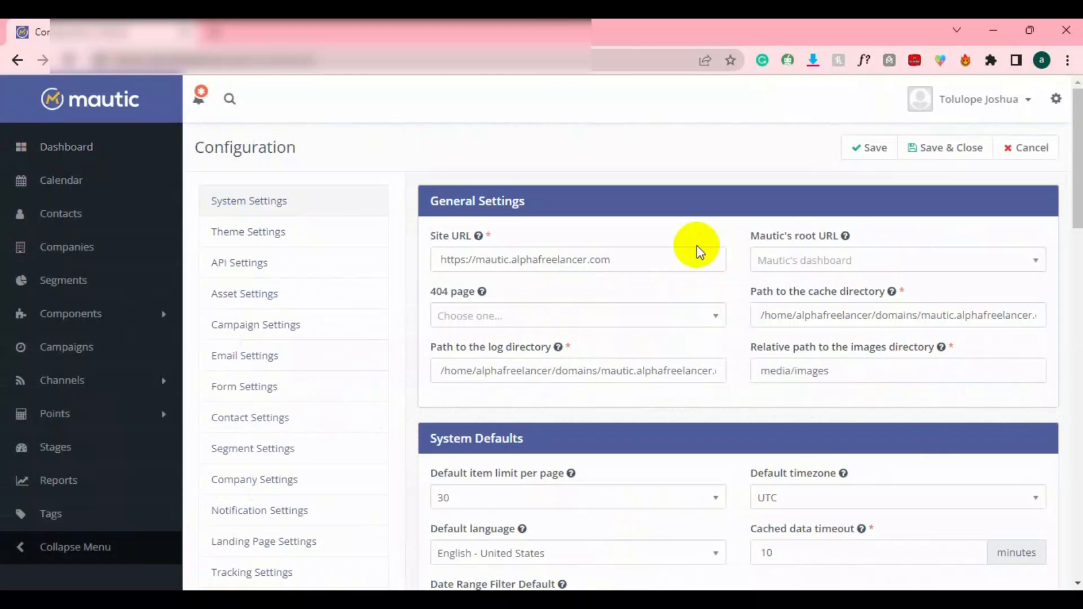
left_click(250, 364)
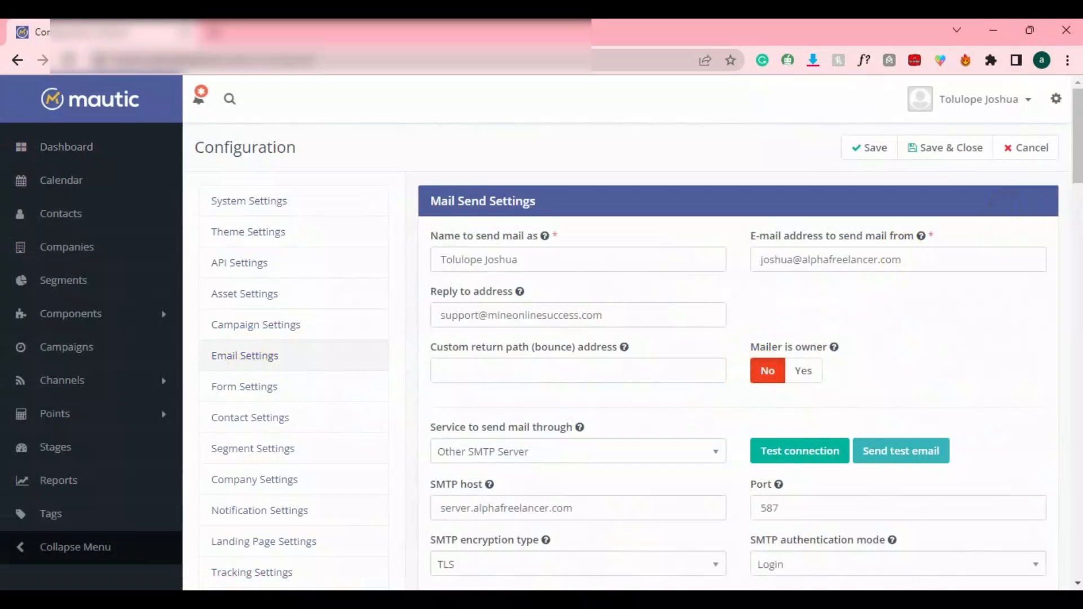
mouse_move(1077, 125)
left_mouse_down()
mouse_move(1069, 167)
mouse_move(1068, 97)
mouse_move(1078, 134)
left_mouse_up()
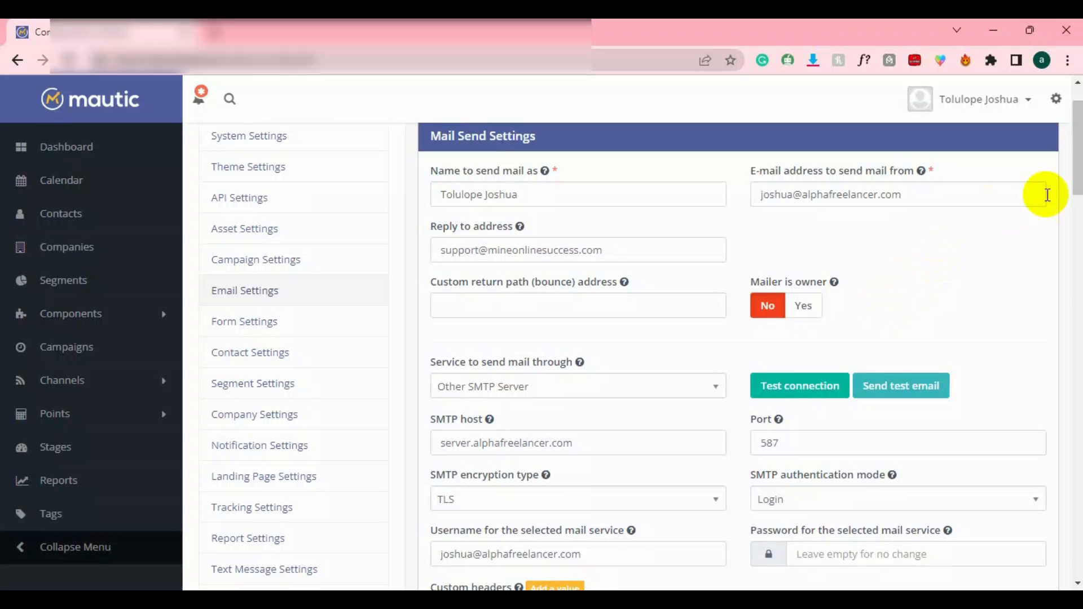
left_click(1075, 184)
left_click_drag(1075, 184, 1068, 213)
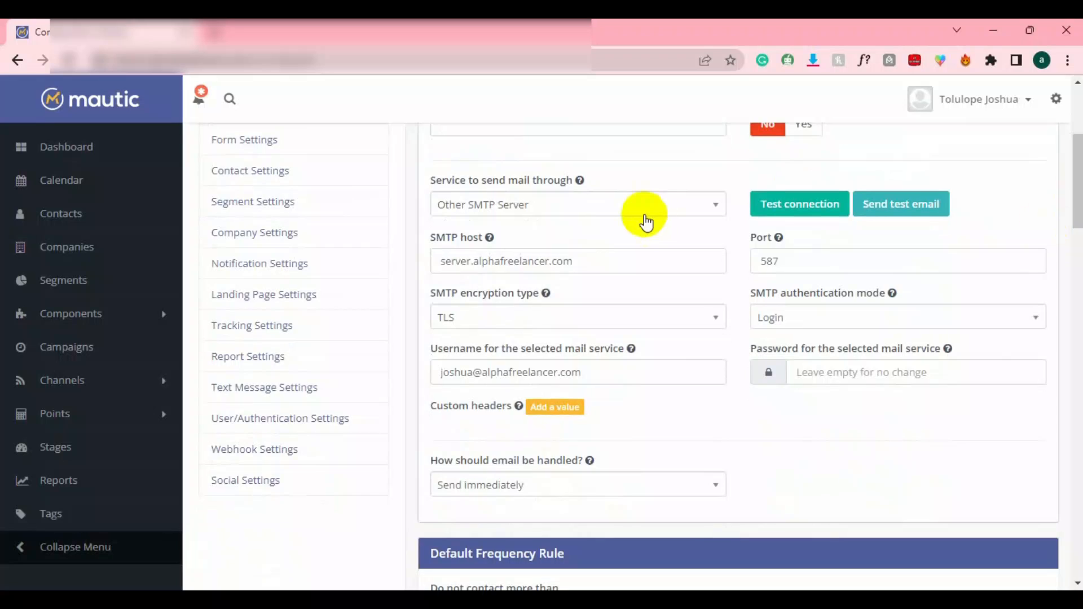
left_click(576, 215)
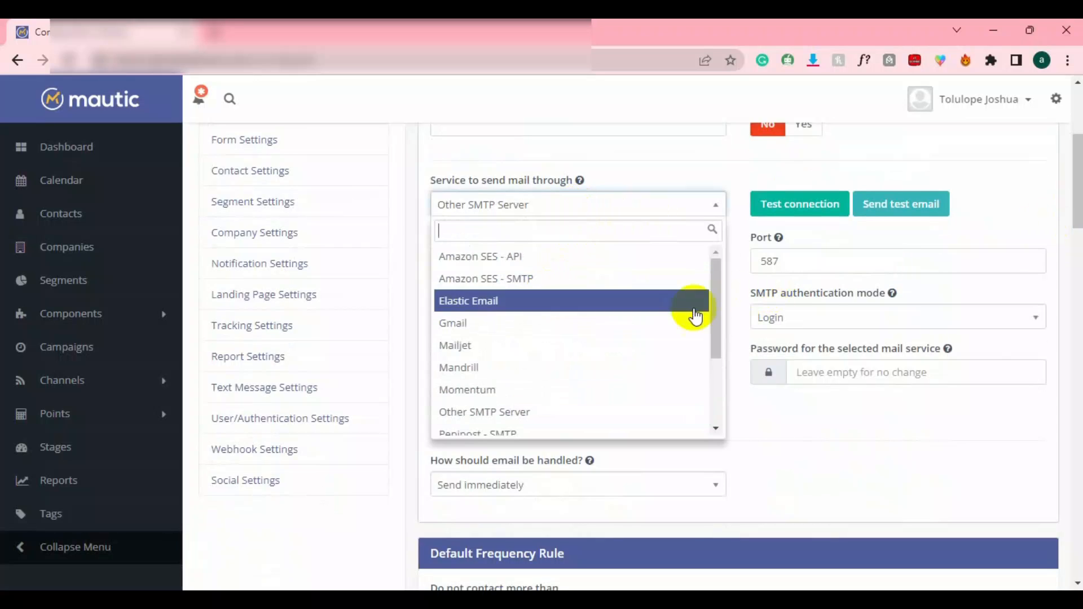
left_click(712, 310)
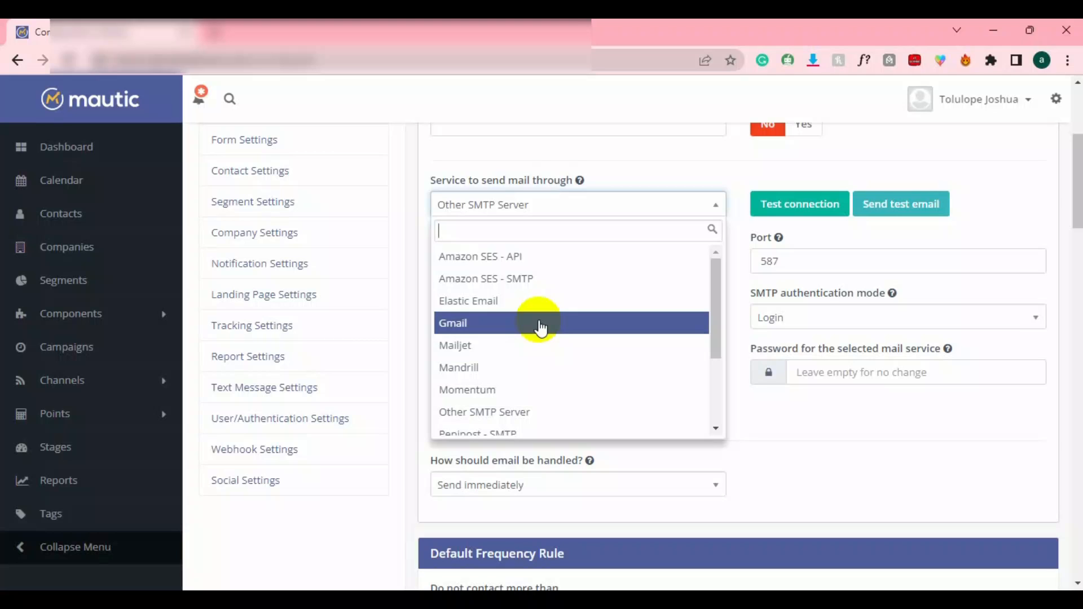
key("Down")
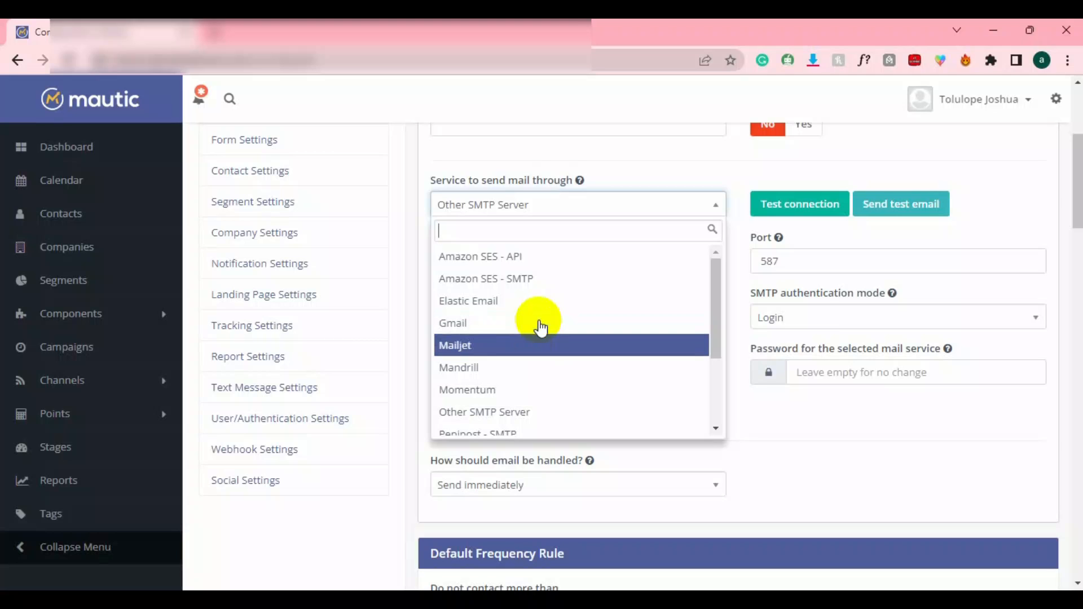
key("Down")
key("Down")
key("Down")
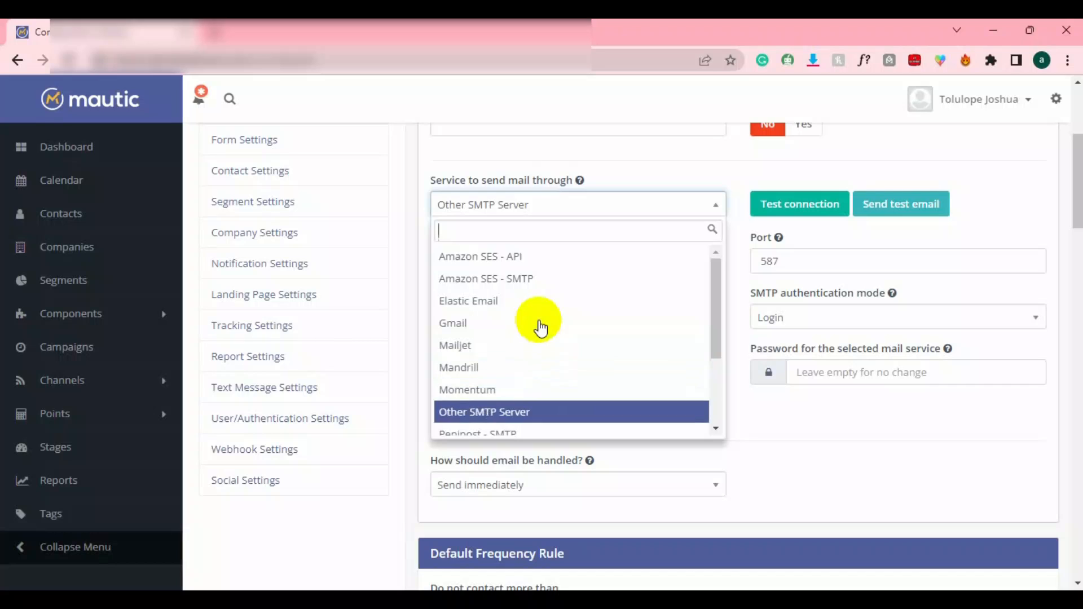
key("Down")
key("Up")
key("Up")
key("Up")
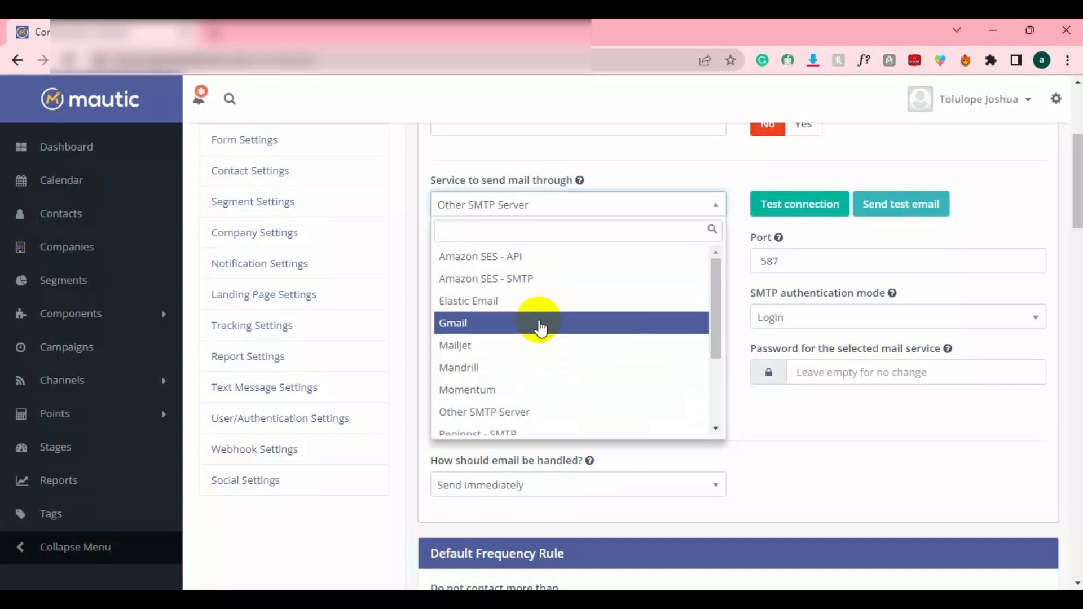
key("Up")
key("Escape")
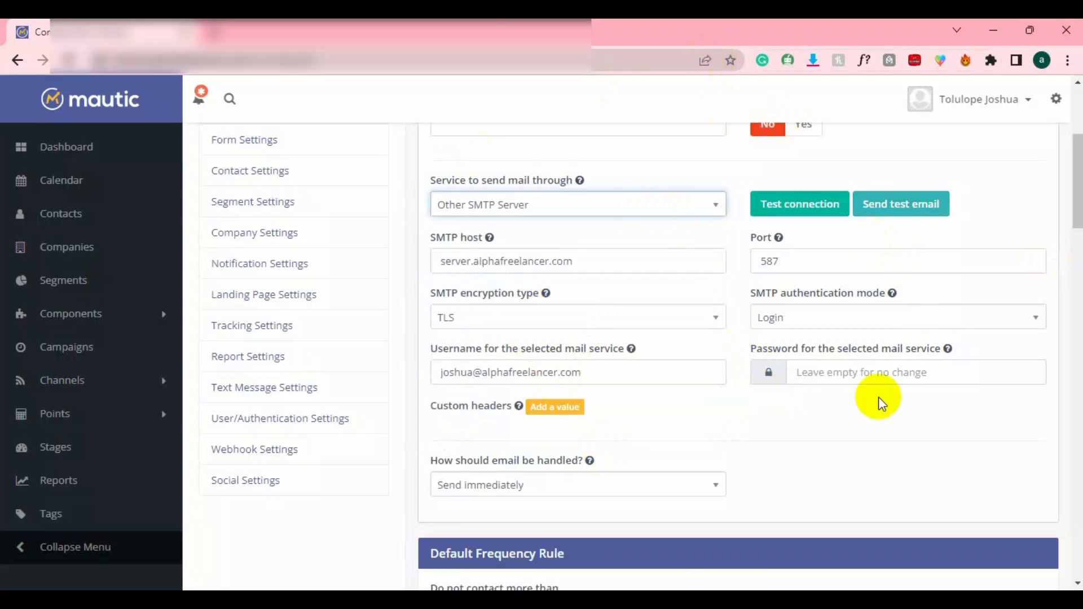
left_click_drag(1076, 169, 1066, 119)
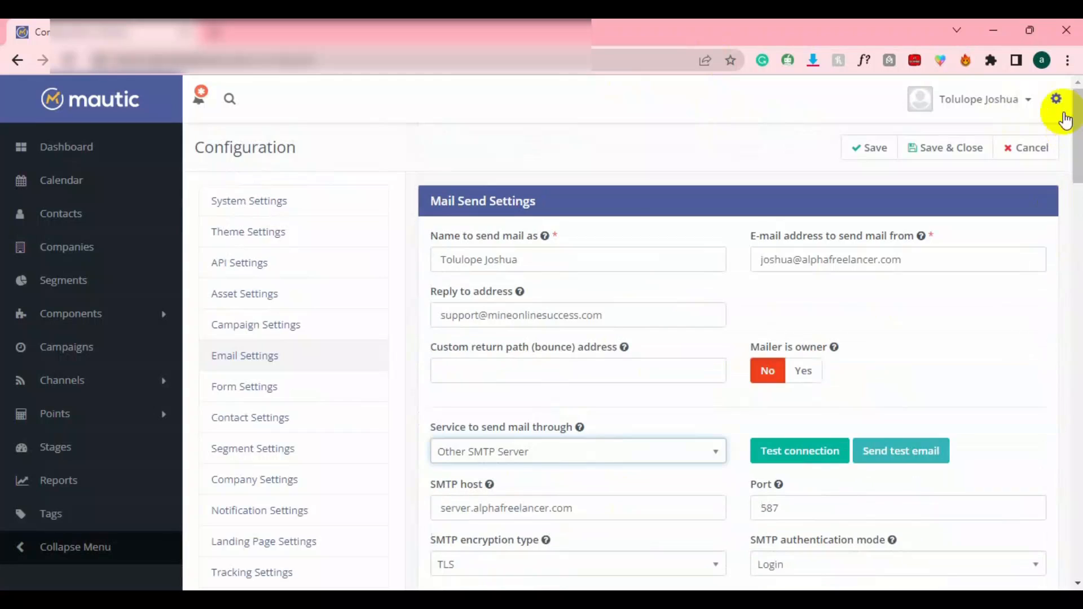
Create and save a new contact segment named demo2 from the Segments list.
left_click(73, 217)
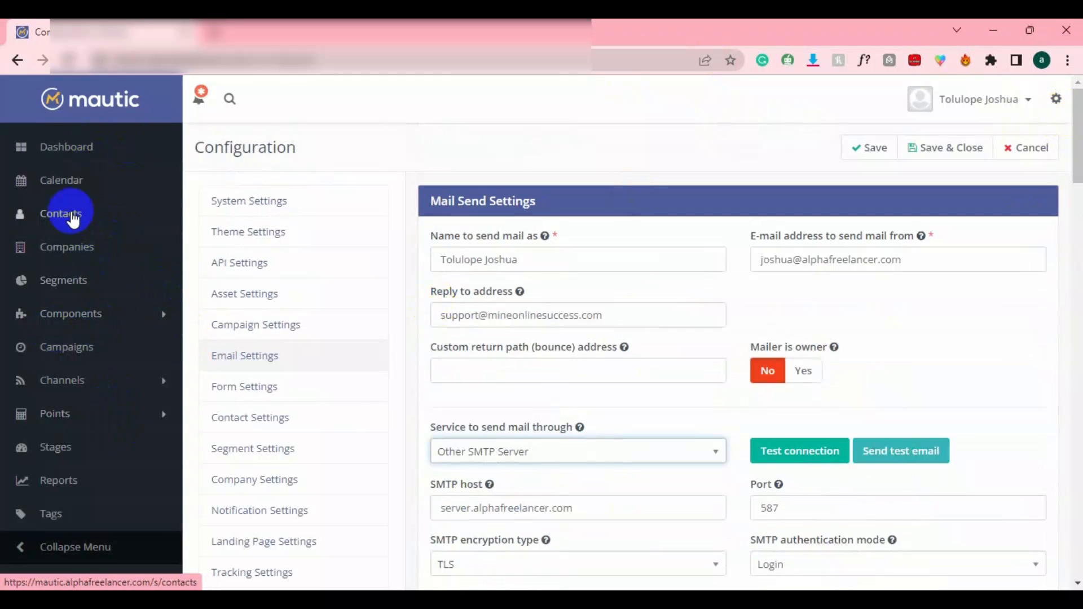
left_click(71, 282)
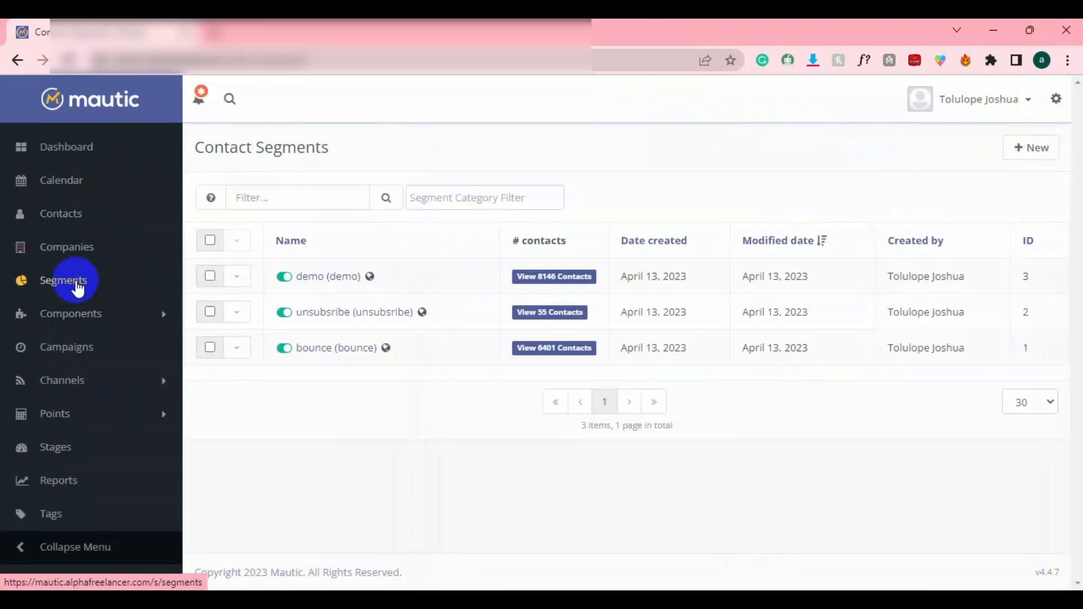
left_click(1041, 152)
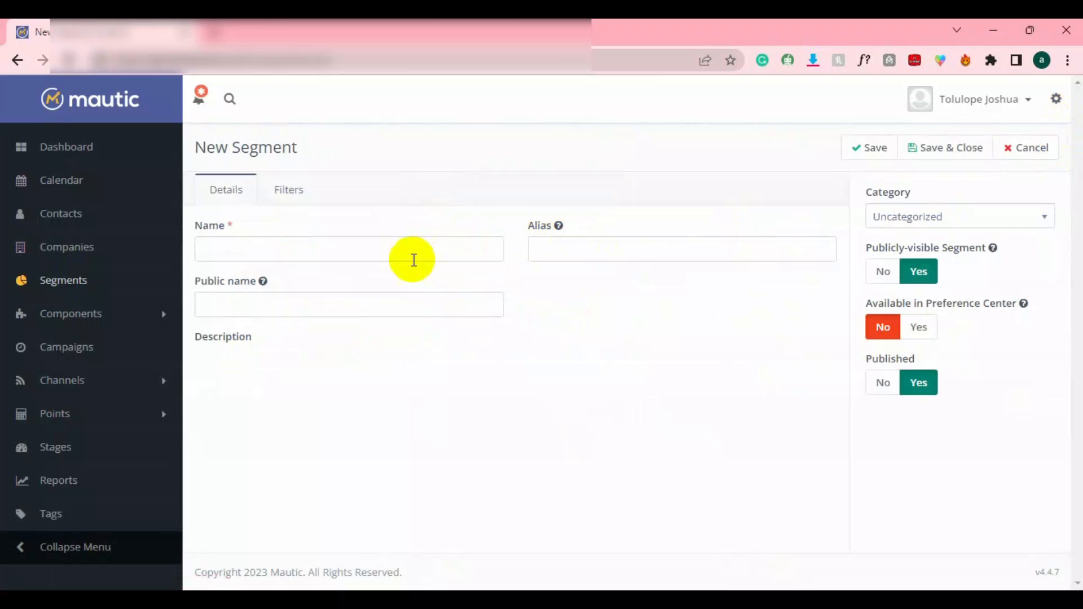
left_click(390, 252)
type("de")
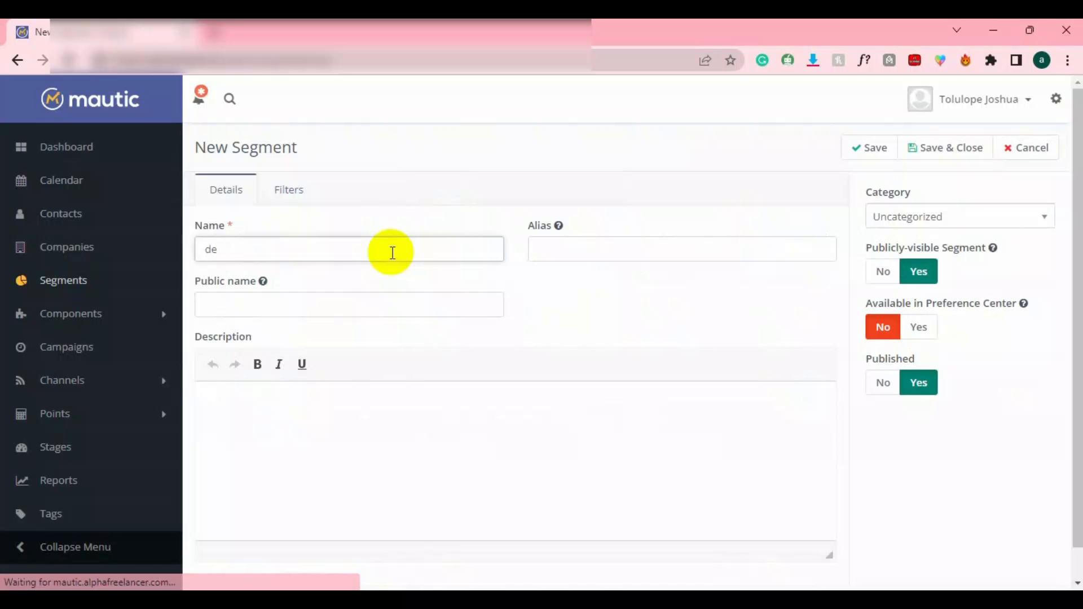
type("mo2")
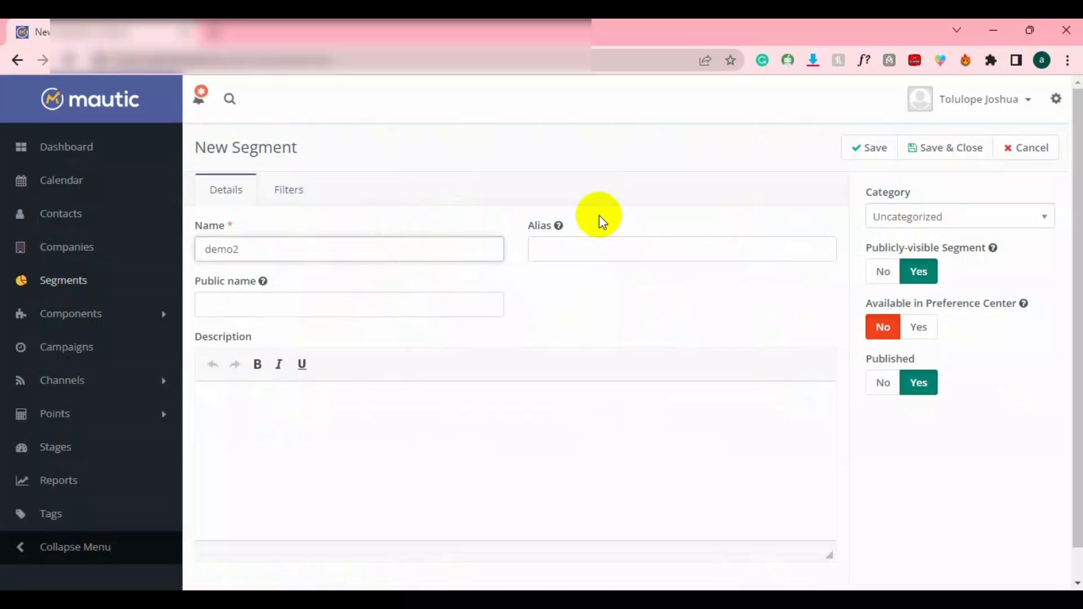
left_click(939, 151)
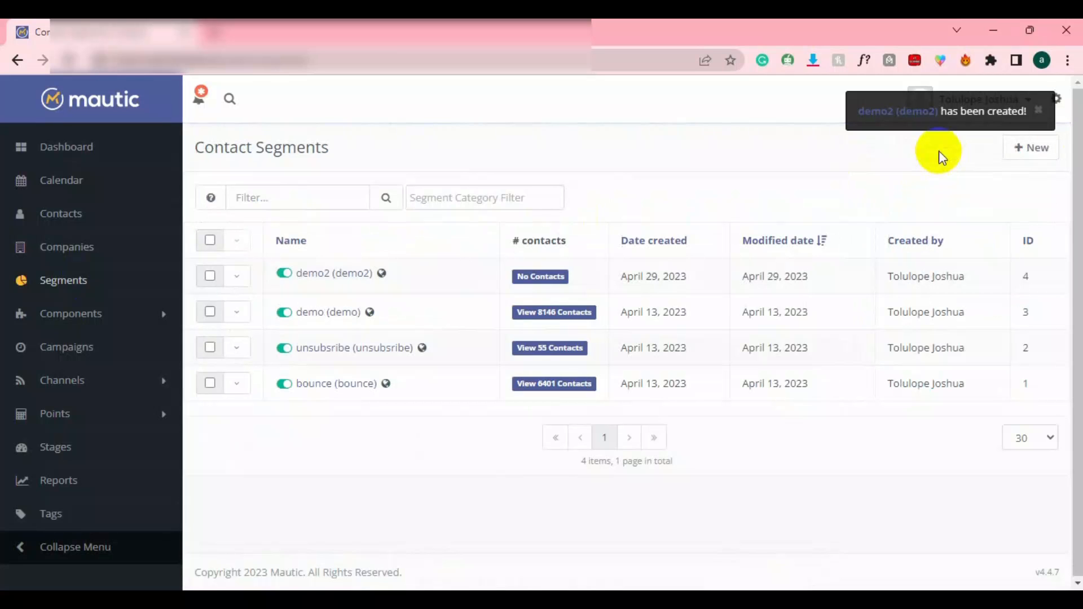
Open the Import Contacts page from demo2's contacts view.
left_click(542, 283)
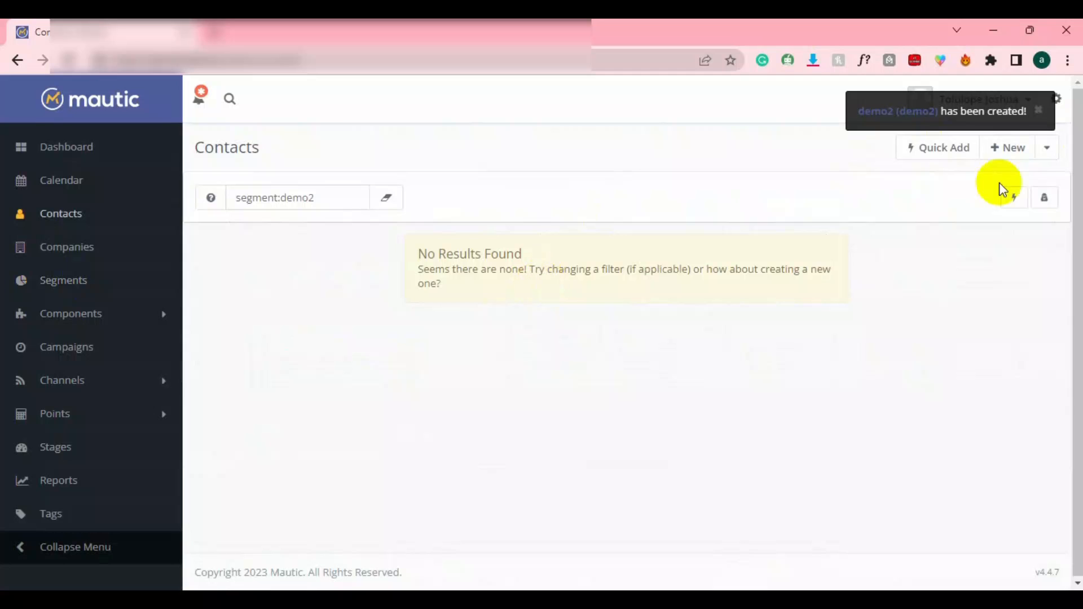
left_click(1048, 157)
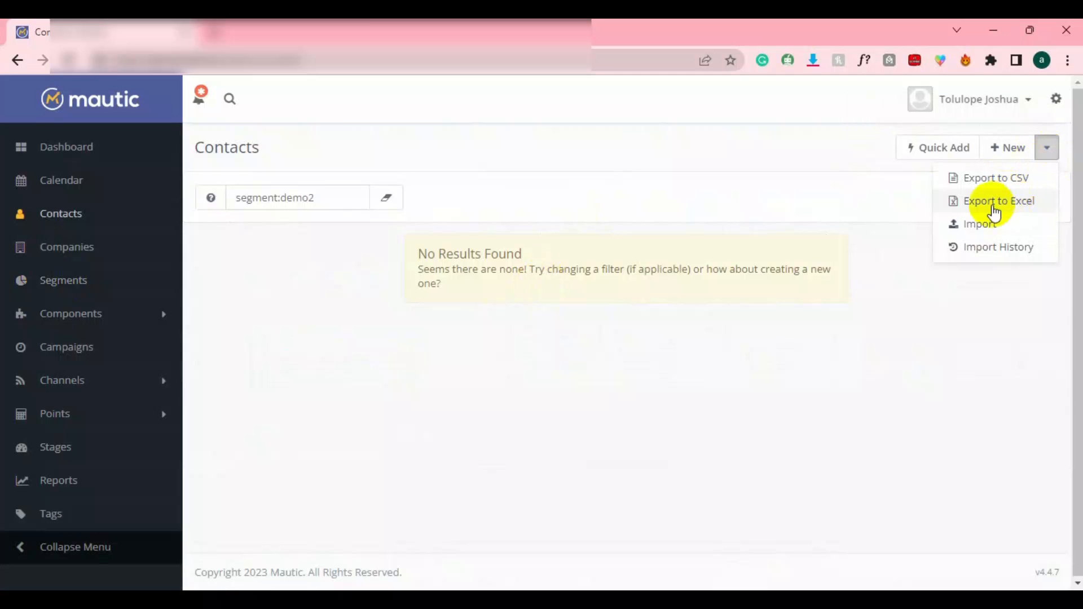
left_click(981, 223)
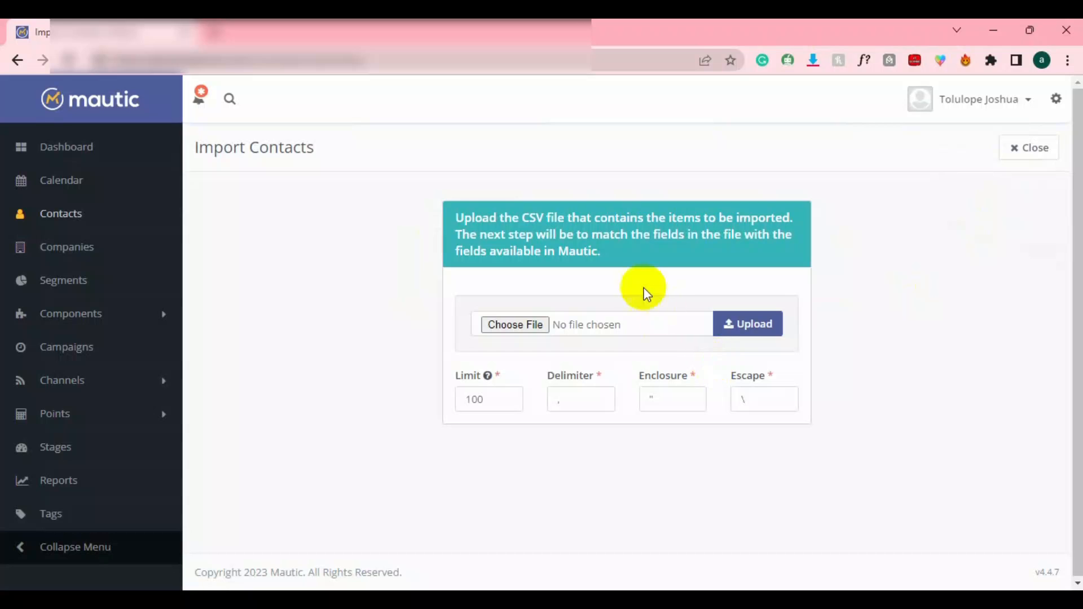
left_click(751, 323)
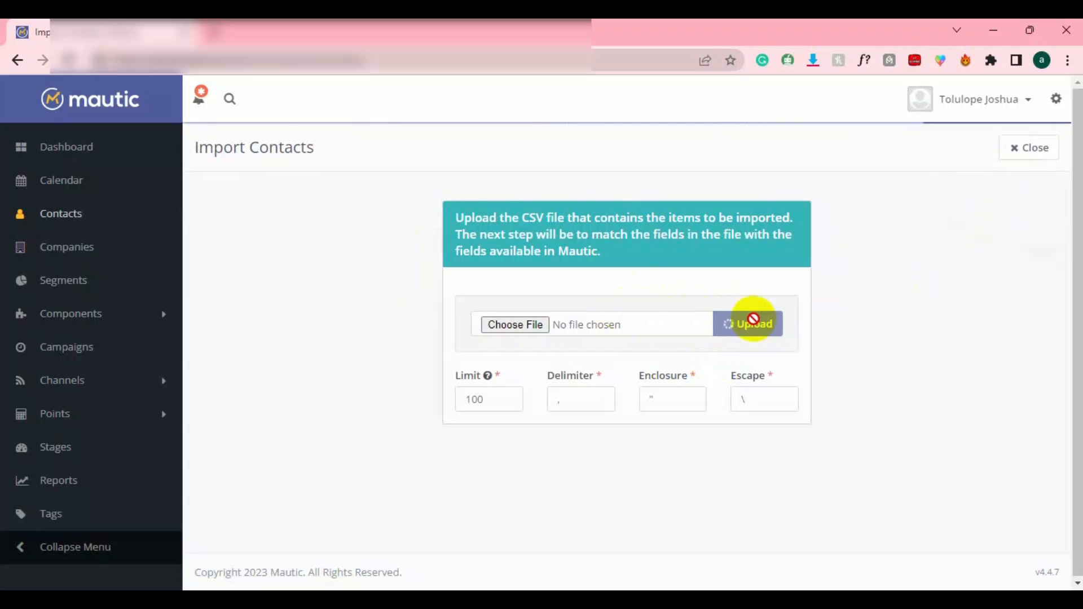
Choose marketing usa.csv from the Documents leads folder as the import file.
left_click(519, 370)
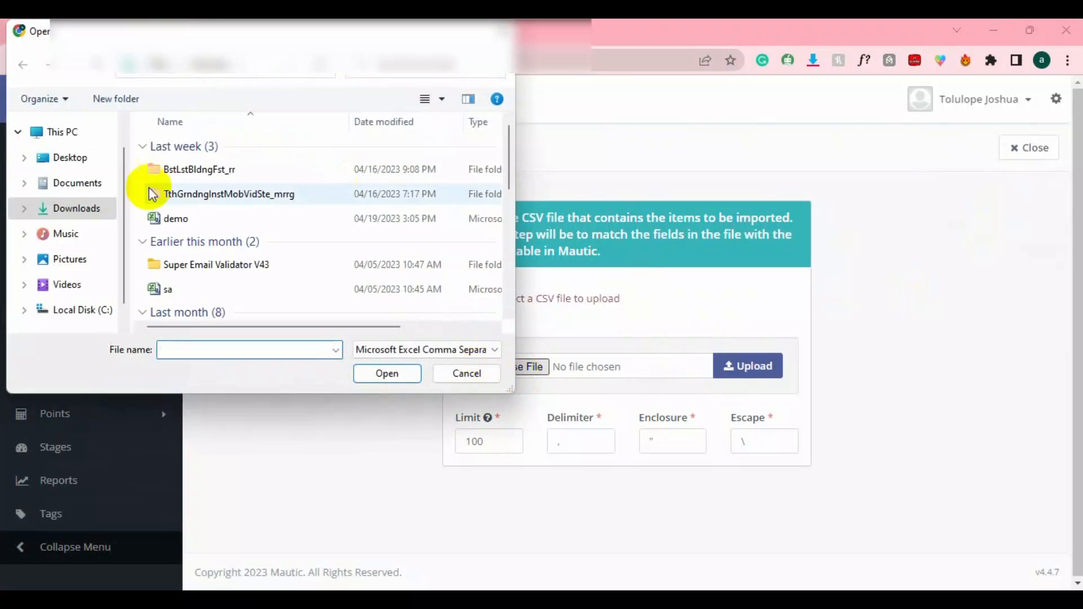
left_click(78, 185)
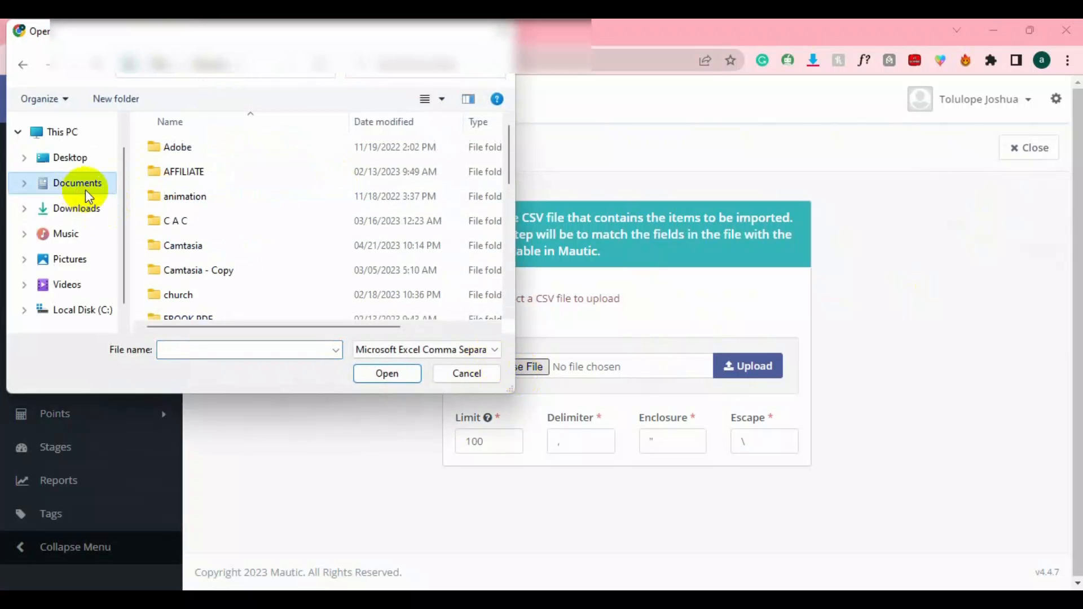
scroll(215, 269, "down", 5)
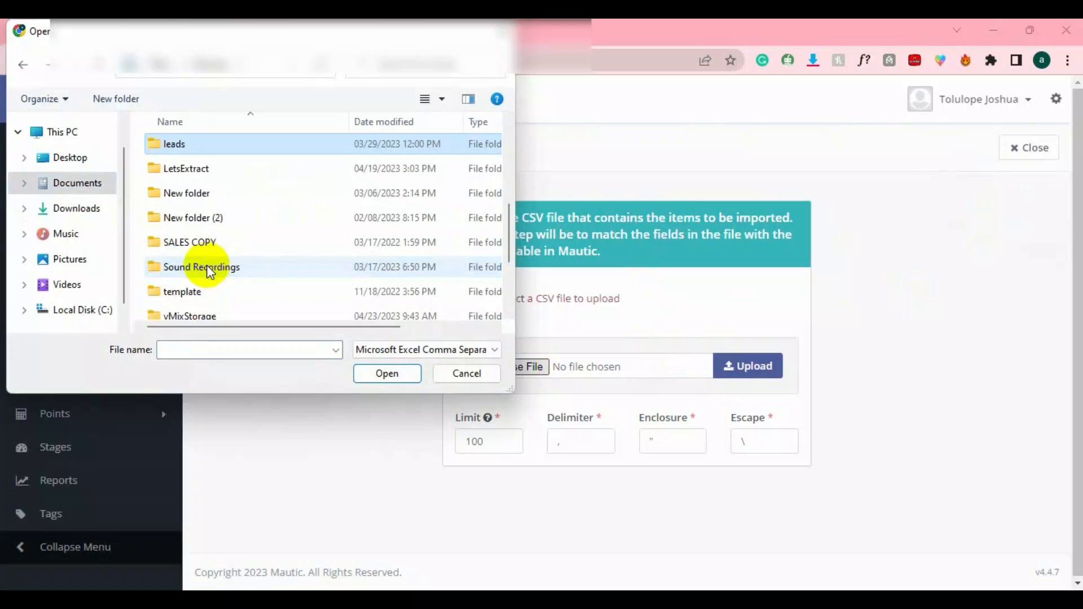
scroll(211, 270, "up", 8)
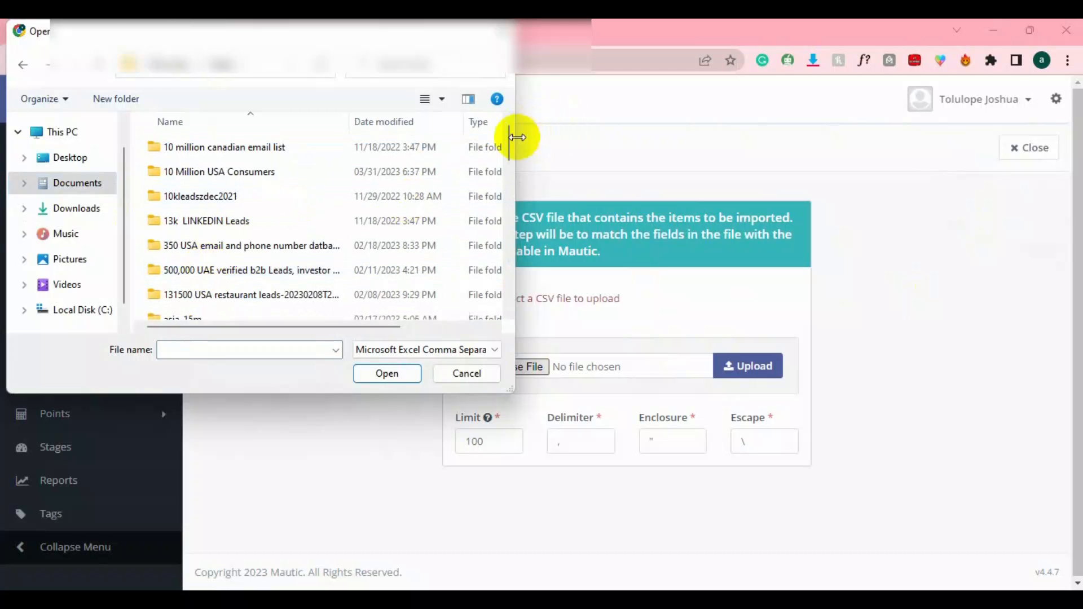
left_click_drag(506, 138, 500, 193)
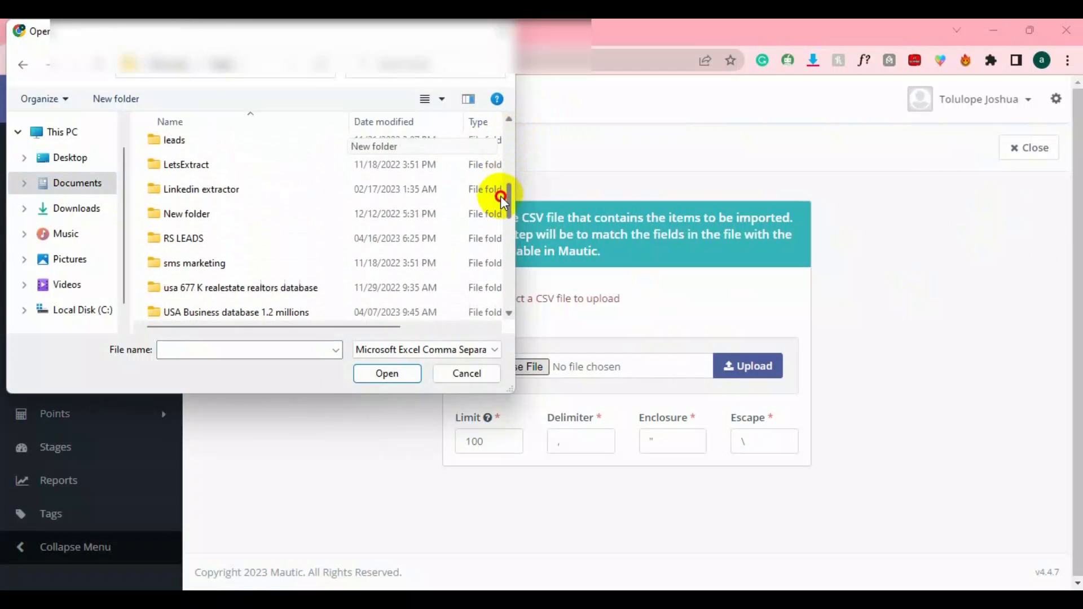
double_click(265, 148)
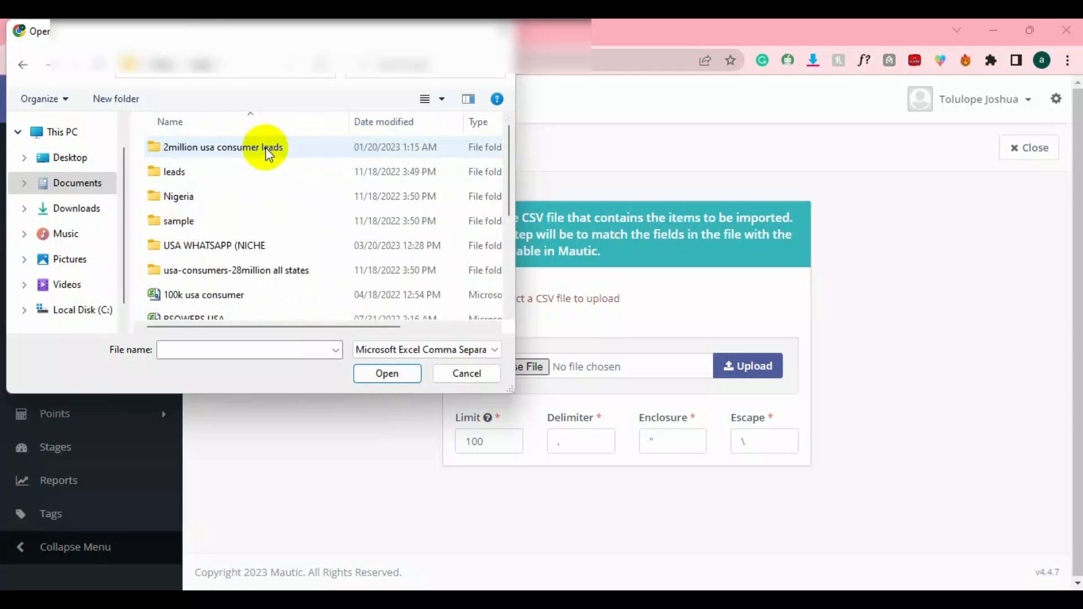
left_click_drag(510, 147, 508, 222)
left_click(258, 236)
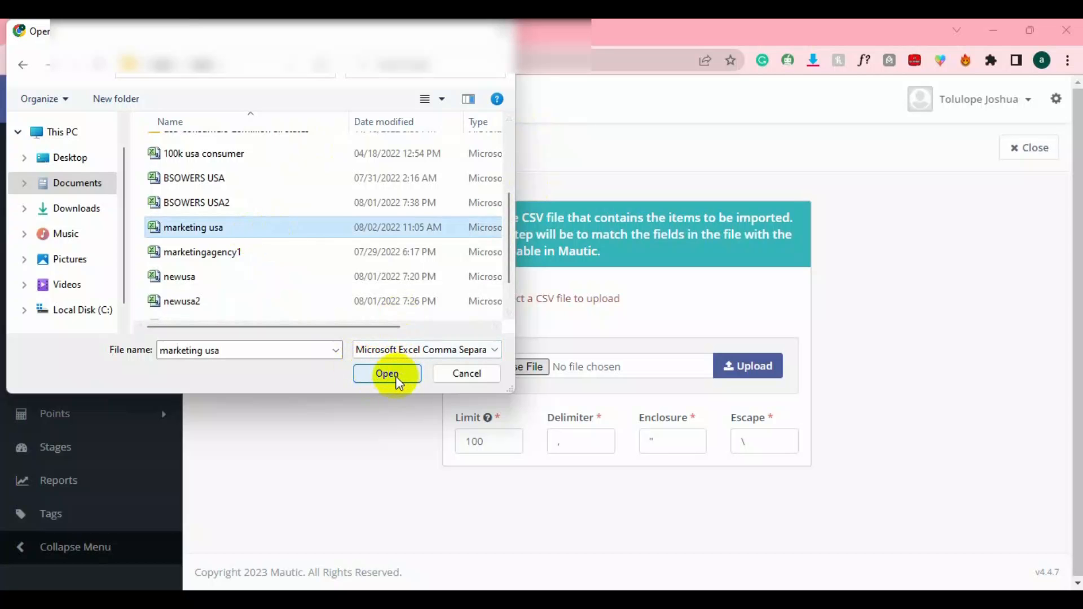
left_click(379, 373)
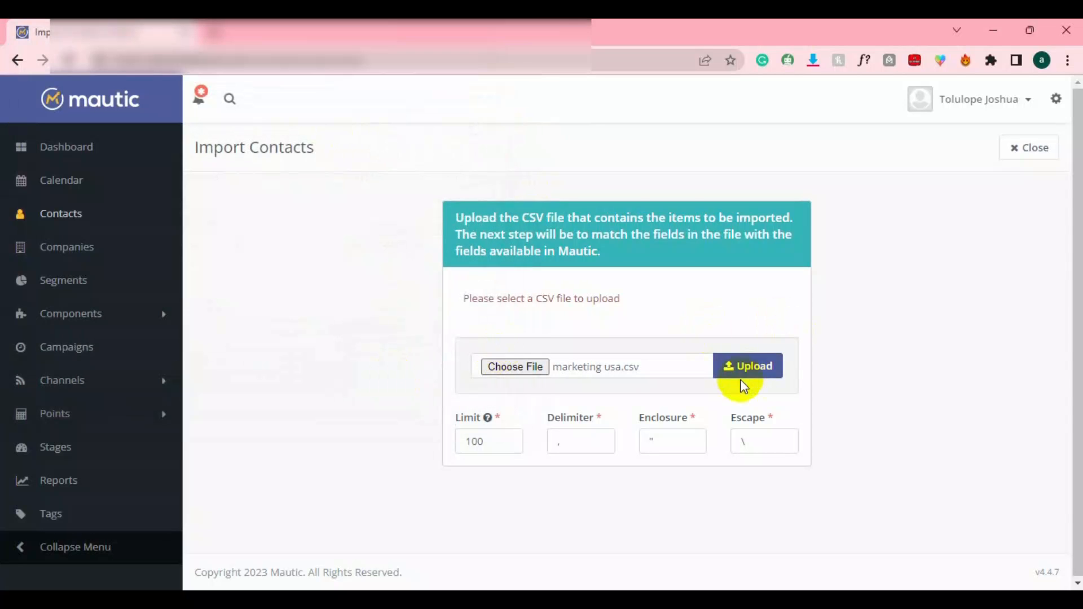
Upload the CSV and set the contact owner and segment demo2 for imported contacts.
left_click(732, 363)
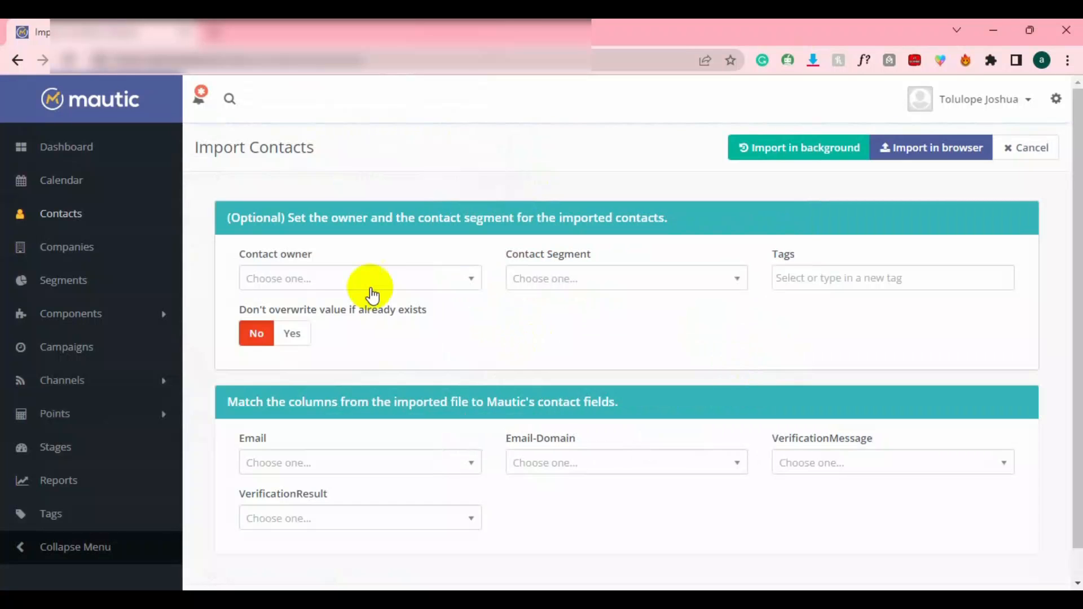
left_click(317, 282)
left_click(305, 354)
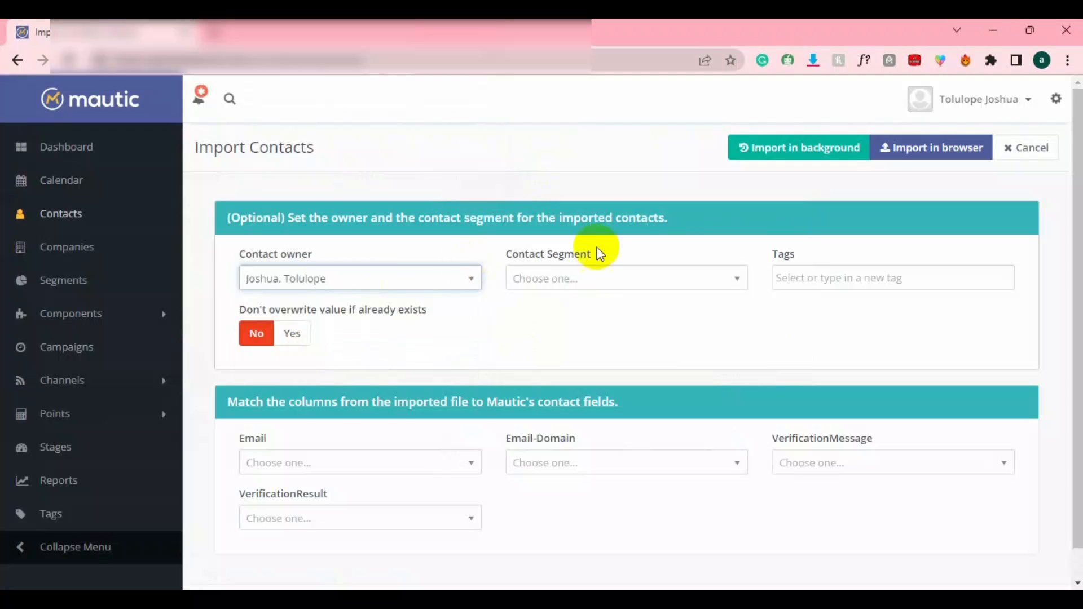
left_click(560, 278)
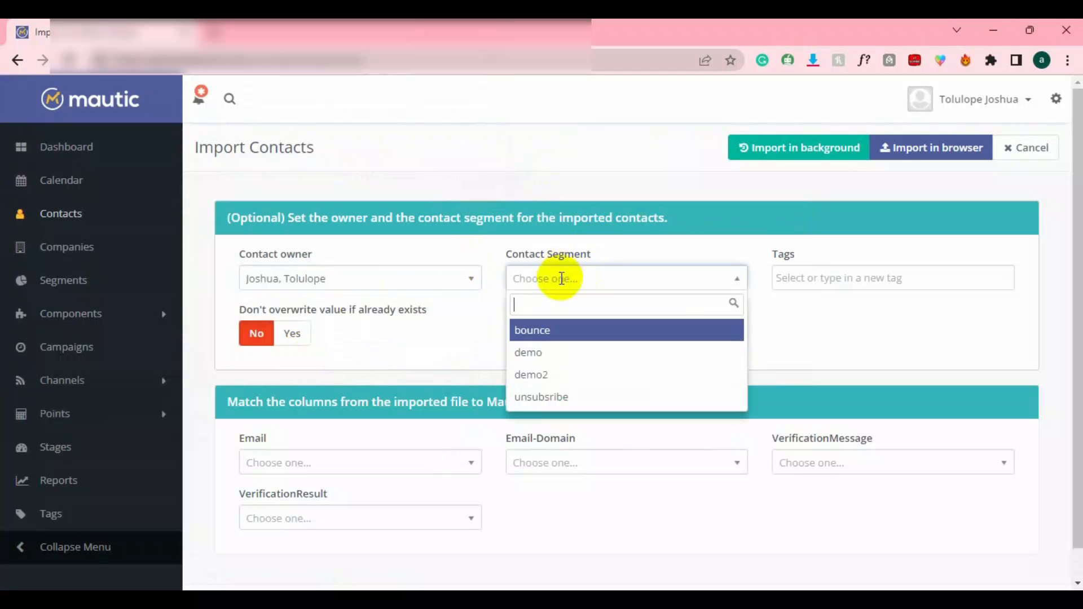
left_click(570, 371)
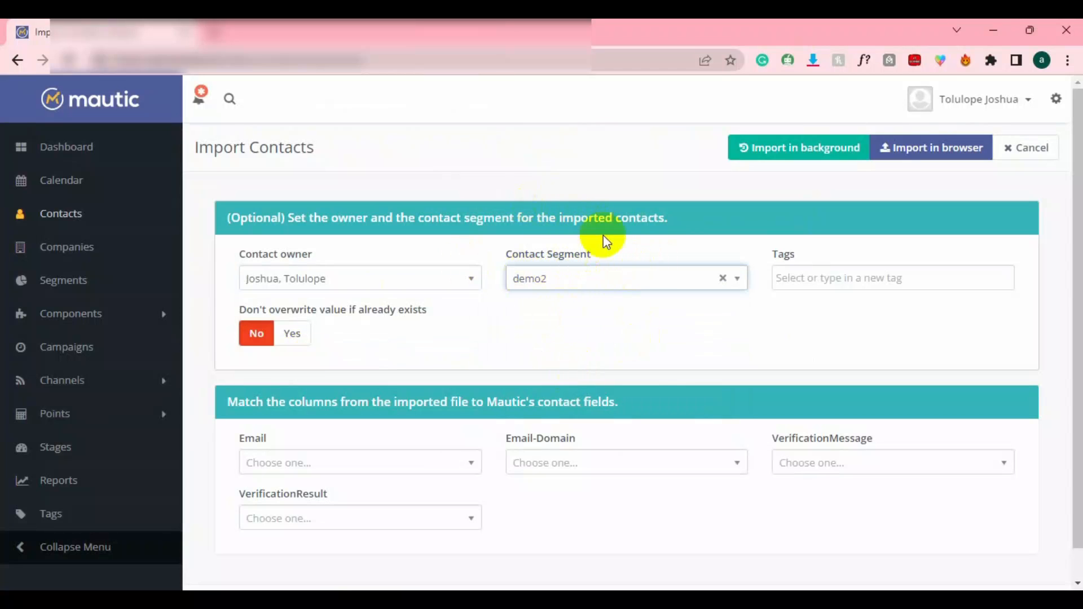
Map the Email column to Contact Email and import in the browser.
left_click(301, 458)
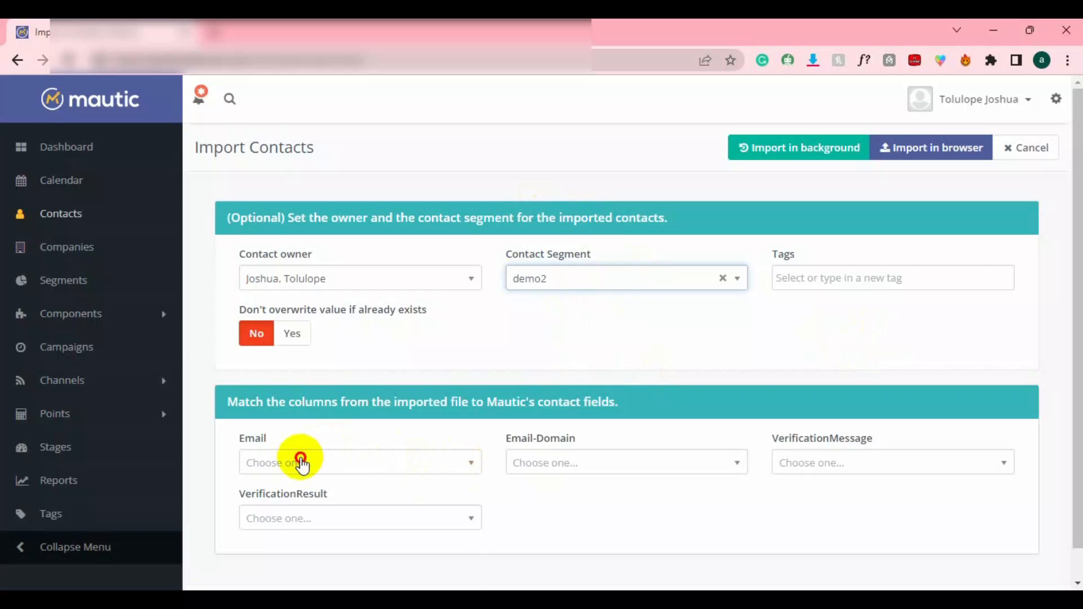
left_click(1081, 286)
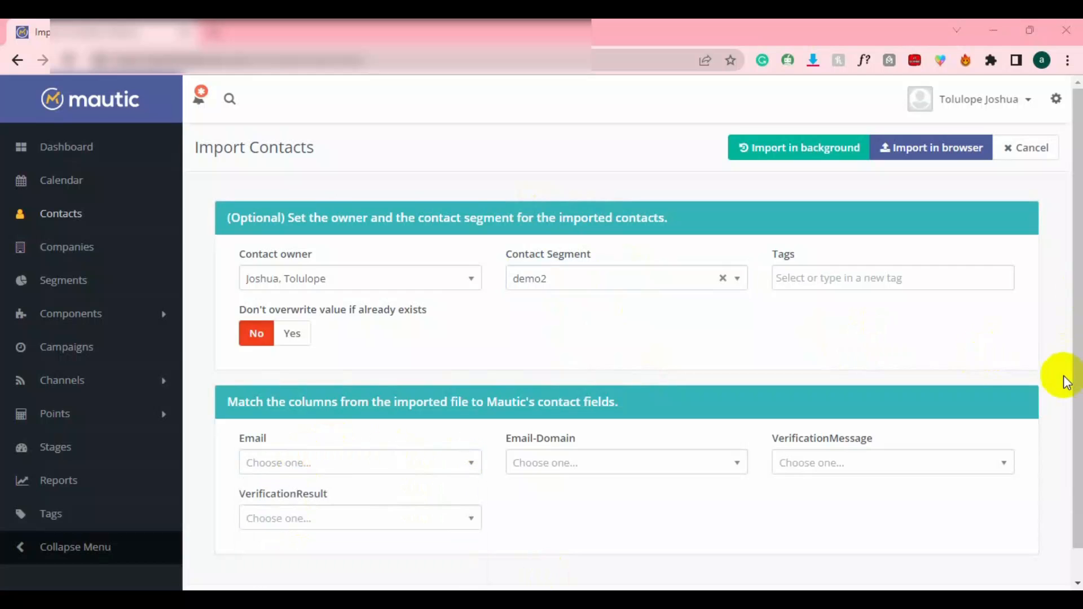
scroll(1070, 394, "down", 1)
left_click(425, 443)
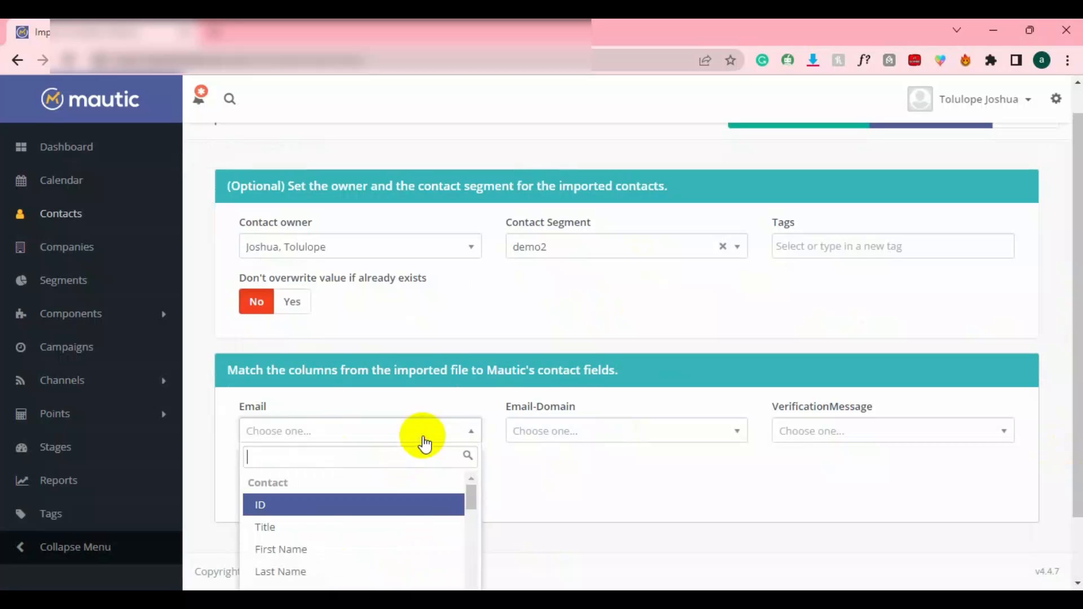
type("e")
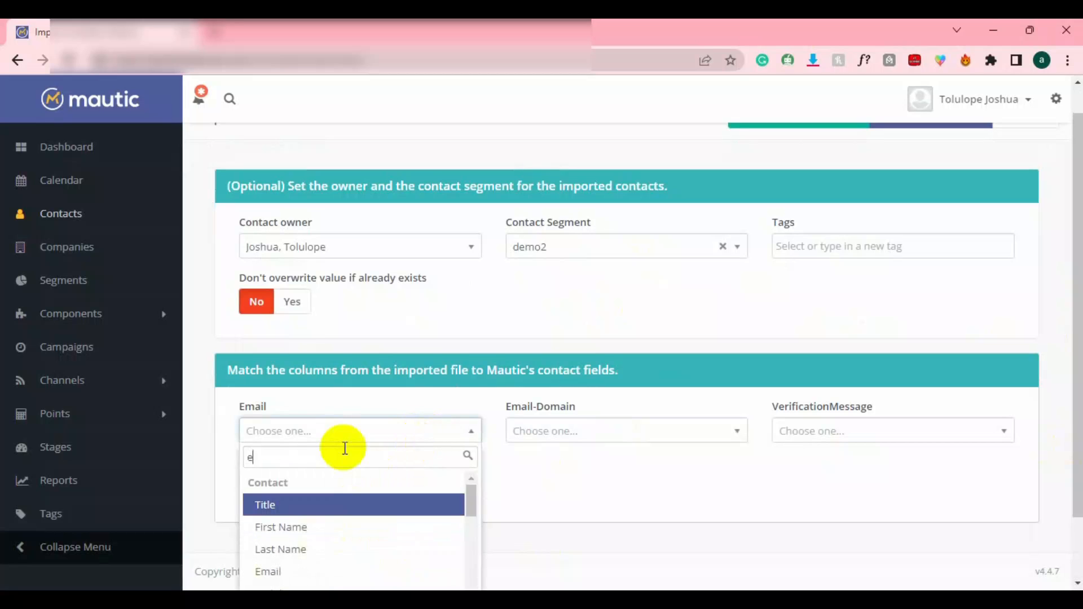
type("m")
key("Return")
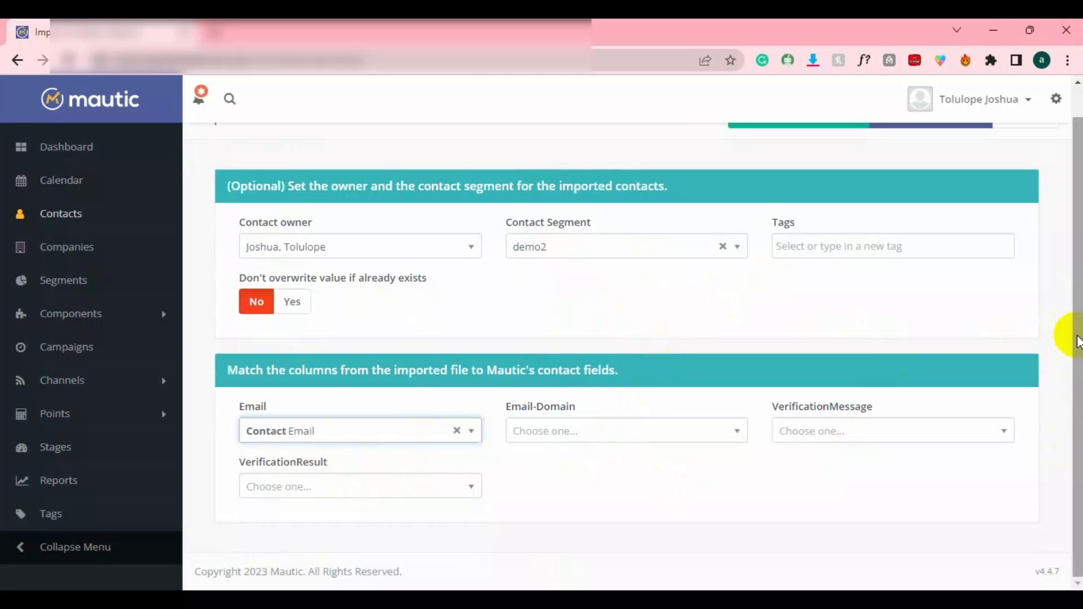
left_click_drag(1070, 337, 1056, 213)
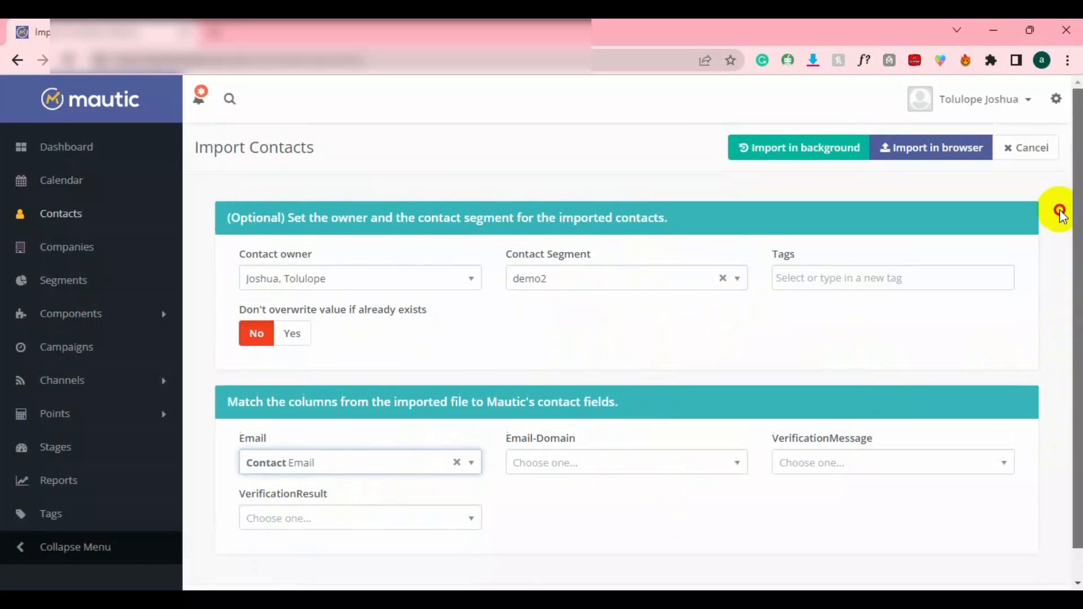
left_click(937, 160)
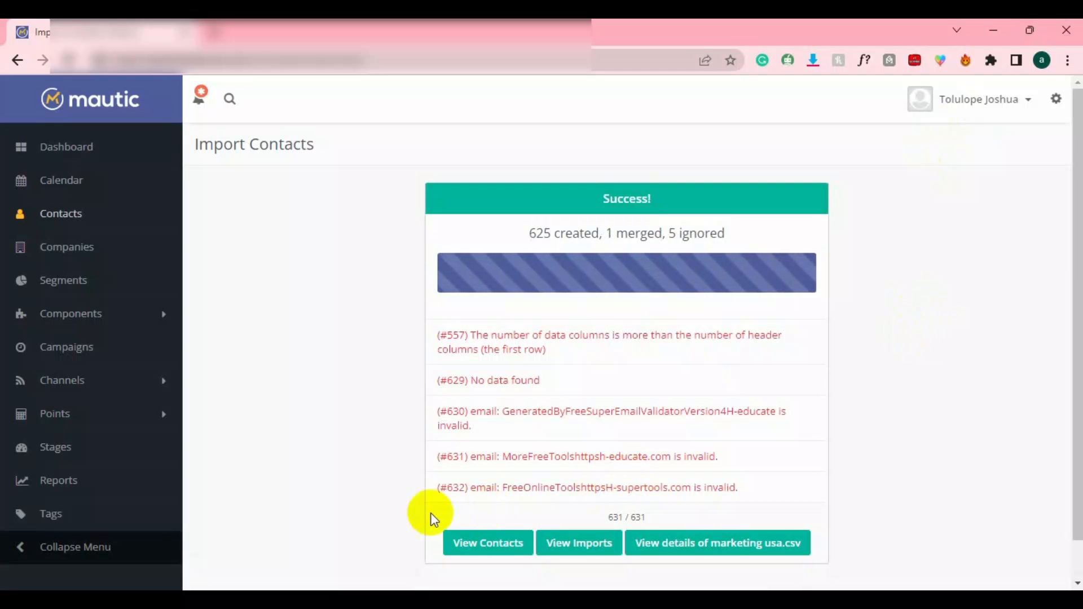
View the imported contacts once the import reaches 631 / 631.
left_click(482, 550)
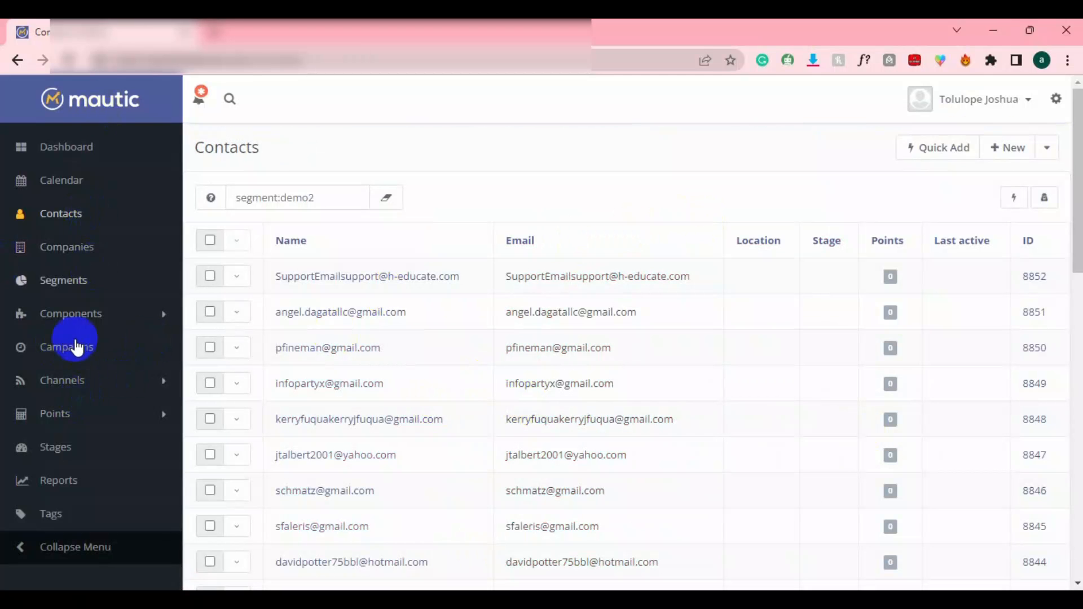
Go to Channels > Emails and begin a new email.
scroll(76, 358, "down", 1)
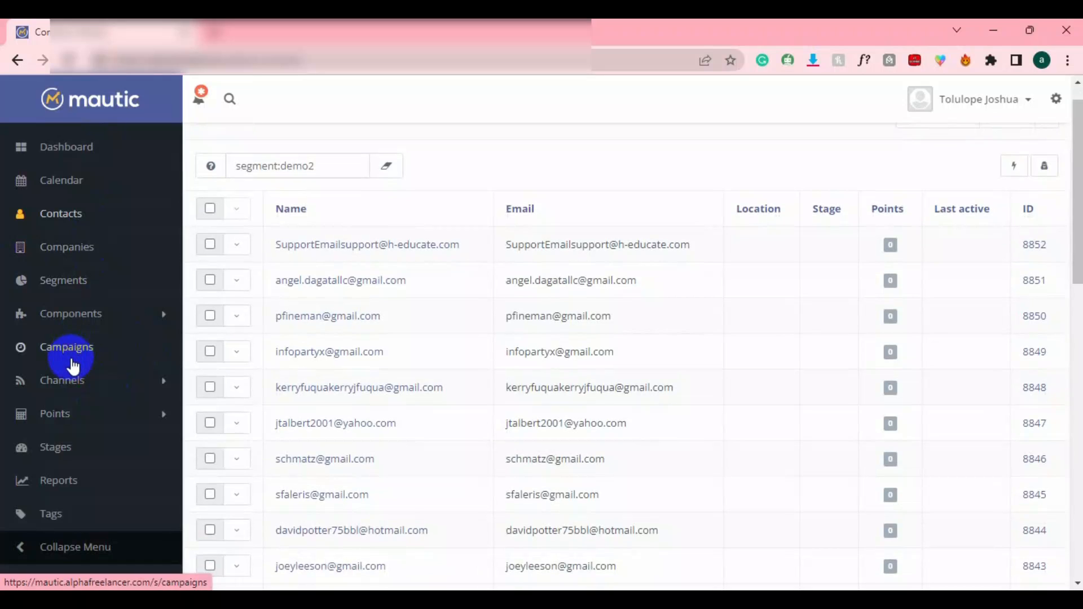
left_click(76, 378)
left_click(57, 432)
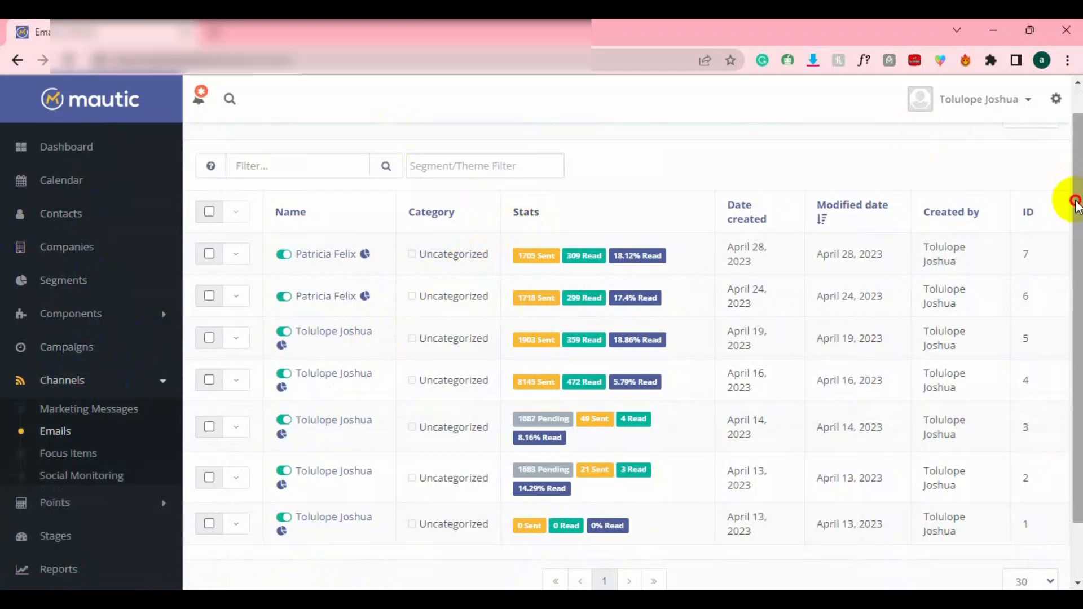
scroll(1066, 169, "up", 1)
left_click(1041, 151)
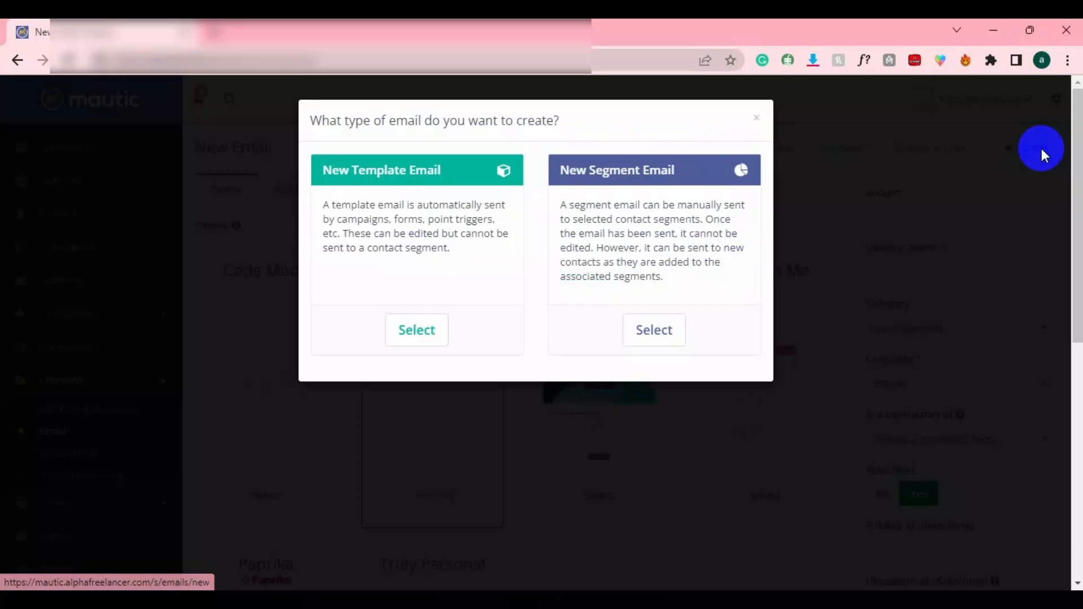
Start a segment email, browse its Advanced and Dynamic Content tabs, and pick the Blank theme.
left_click(644, 328)
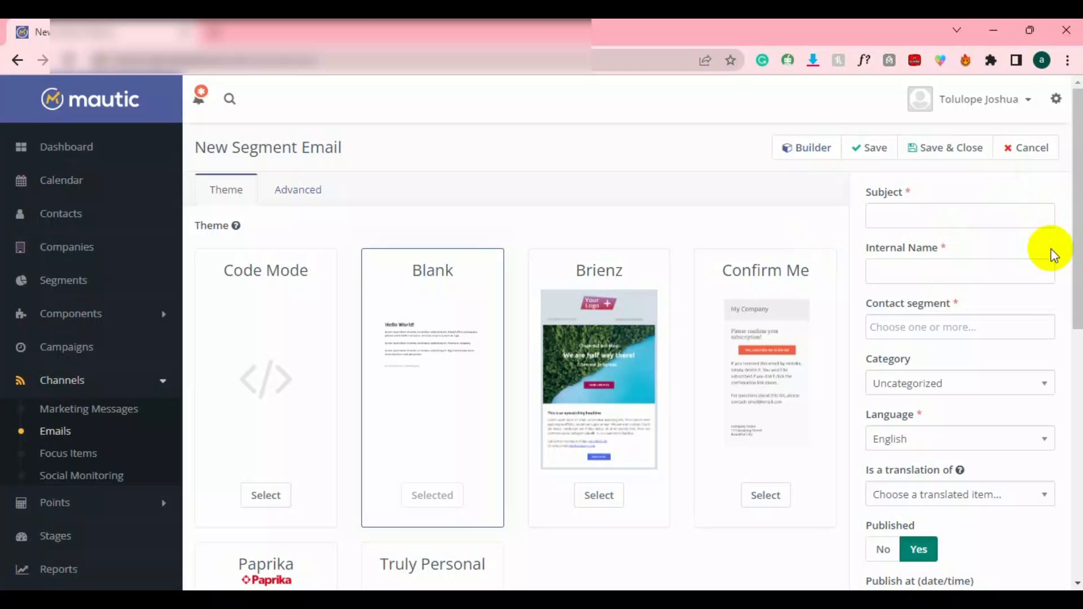
left_click_drag(1071, 268, 1074, 206)
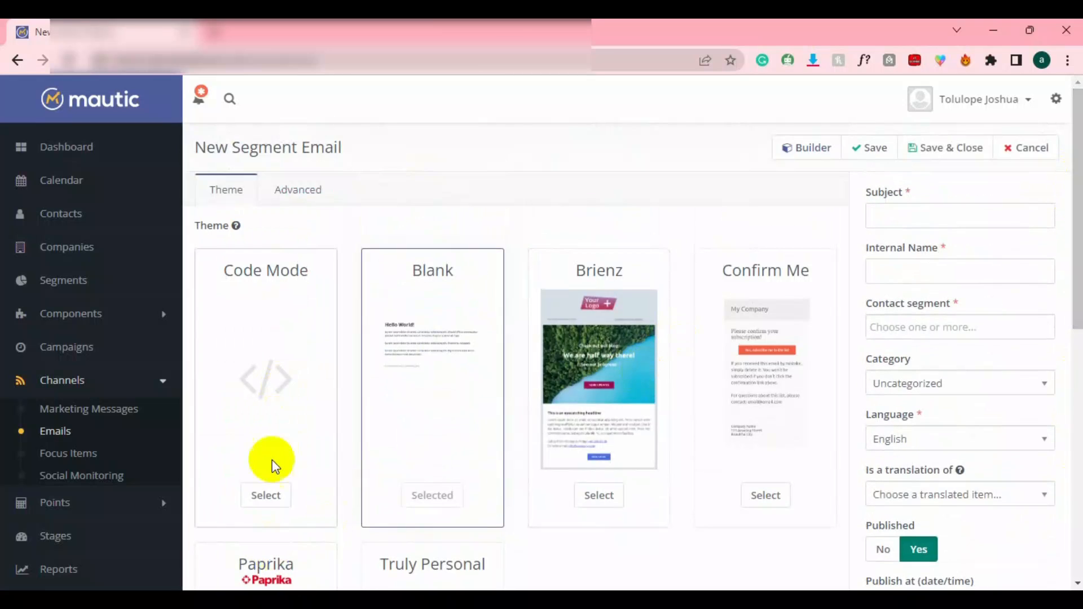
left_click(255, 496)
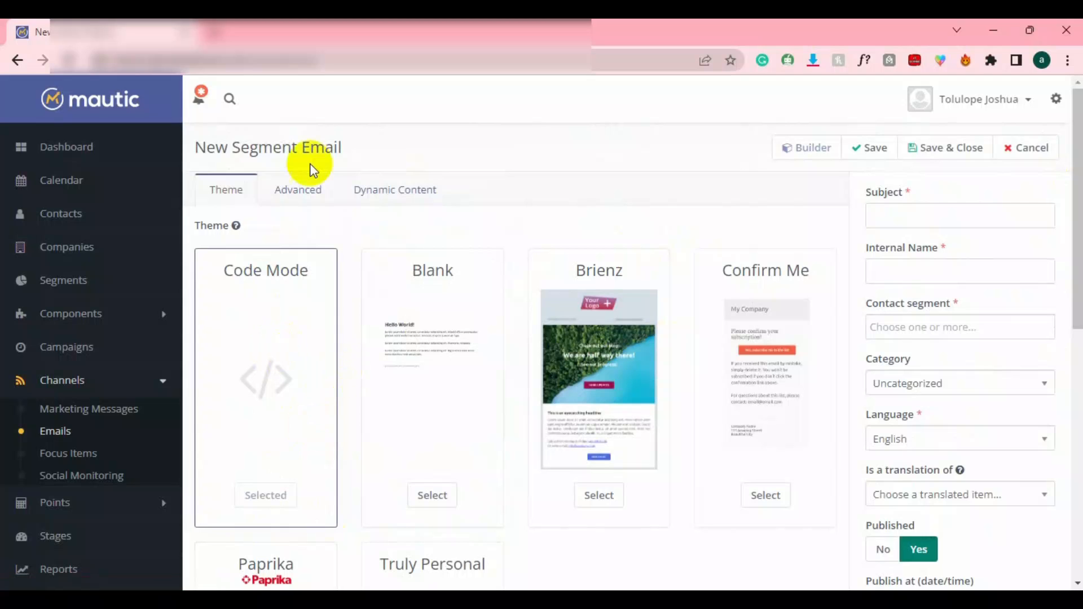
left_click(317, 192)
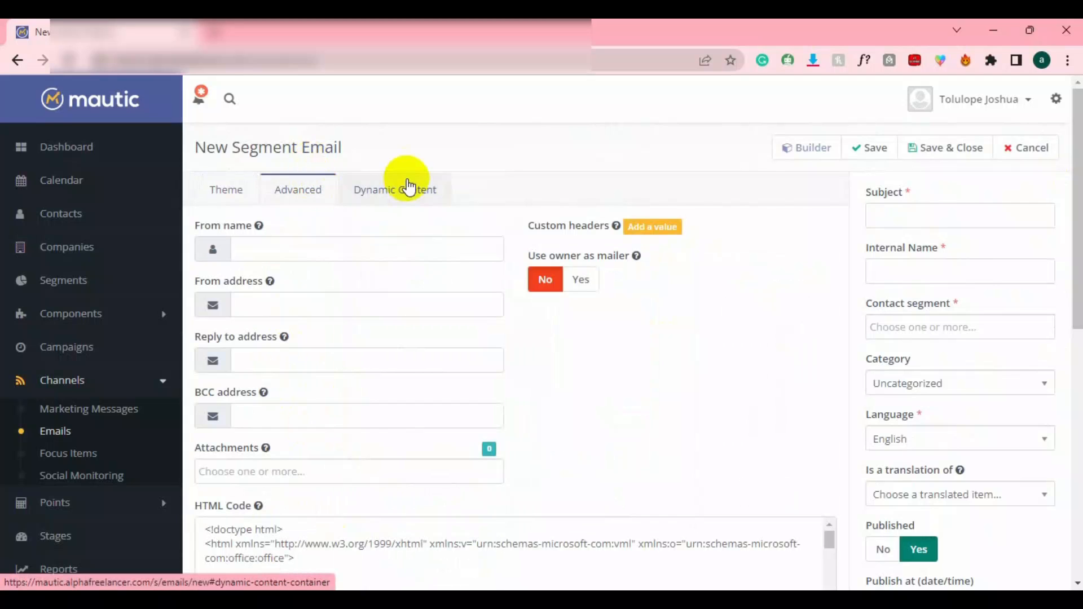
left_click(374, 189)
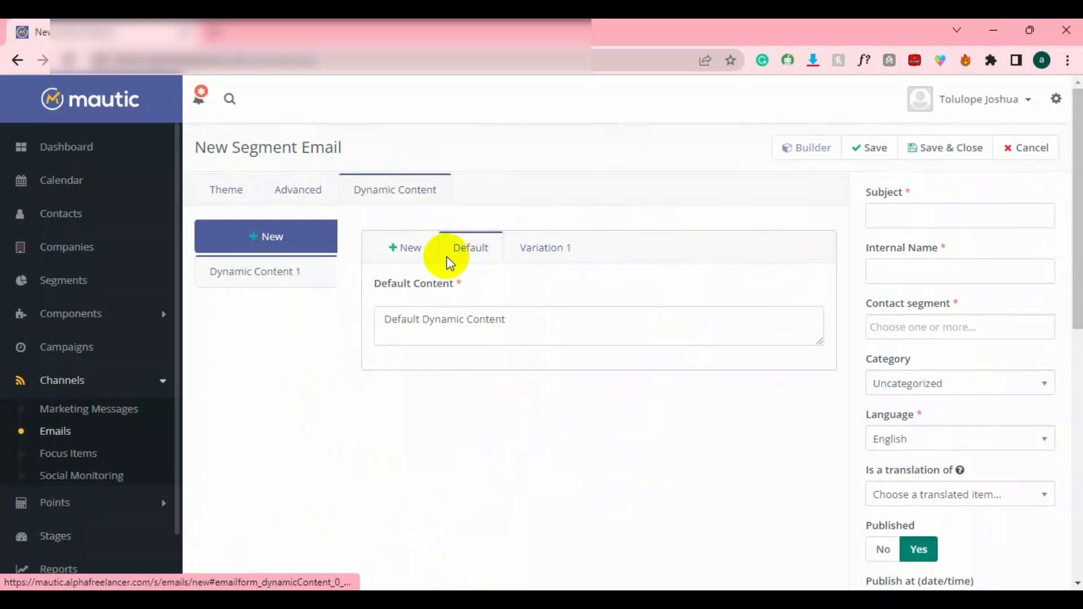
left_click(214, 191)
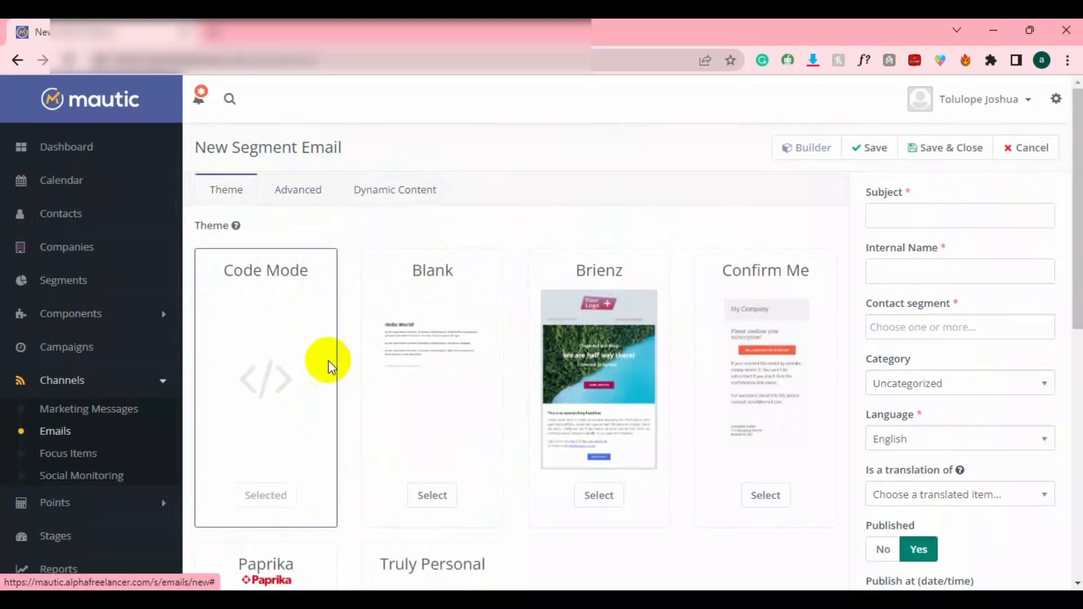
left_click(432, 496)
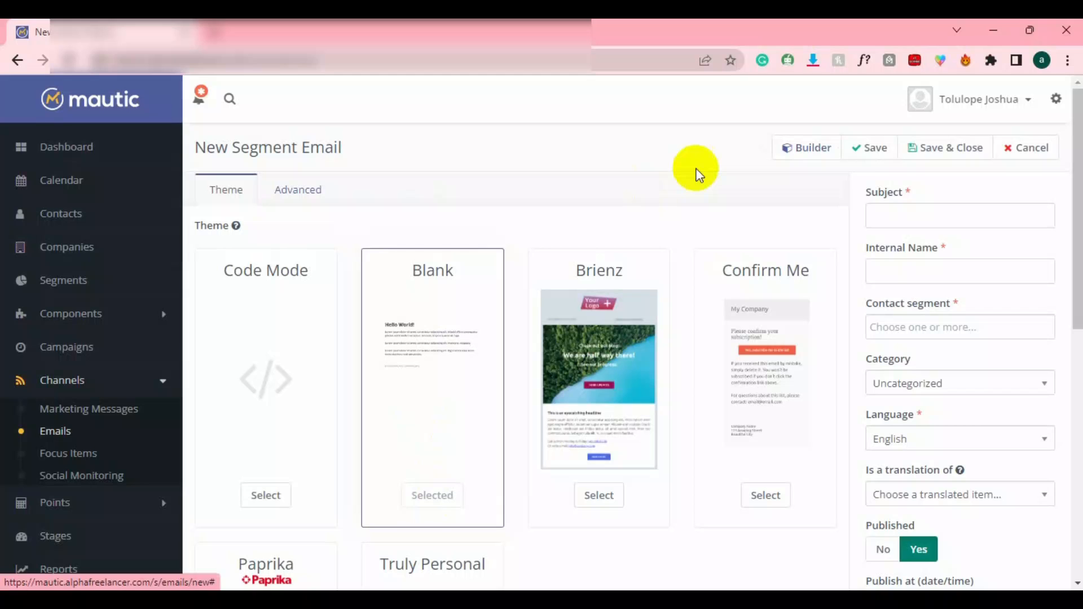
left_click(808, 148)
left_click(484, 231)
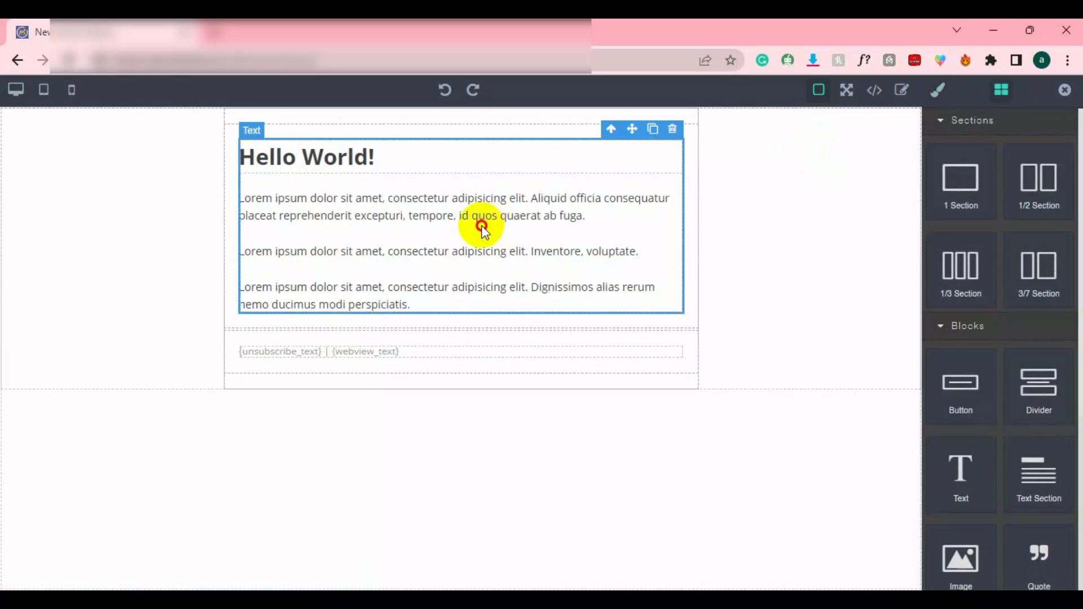
double_click(483, 226)
key("ctrl+a")
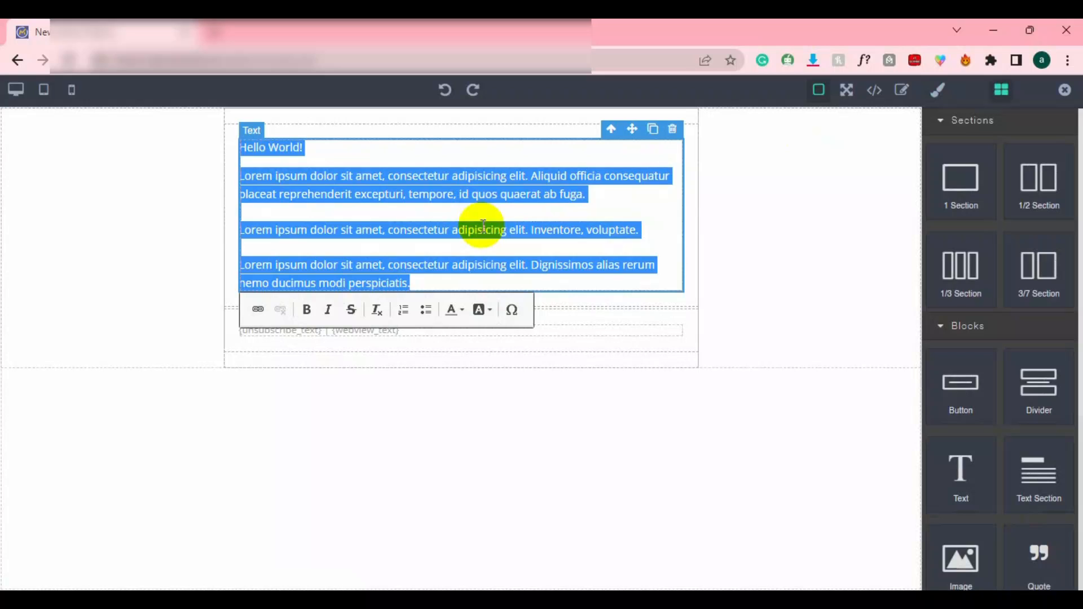
Close the email builder, target the demo2 contact segment, and keep the email Published.
left_click(1066, 92)
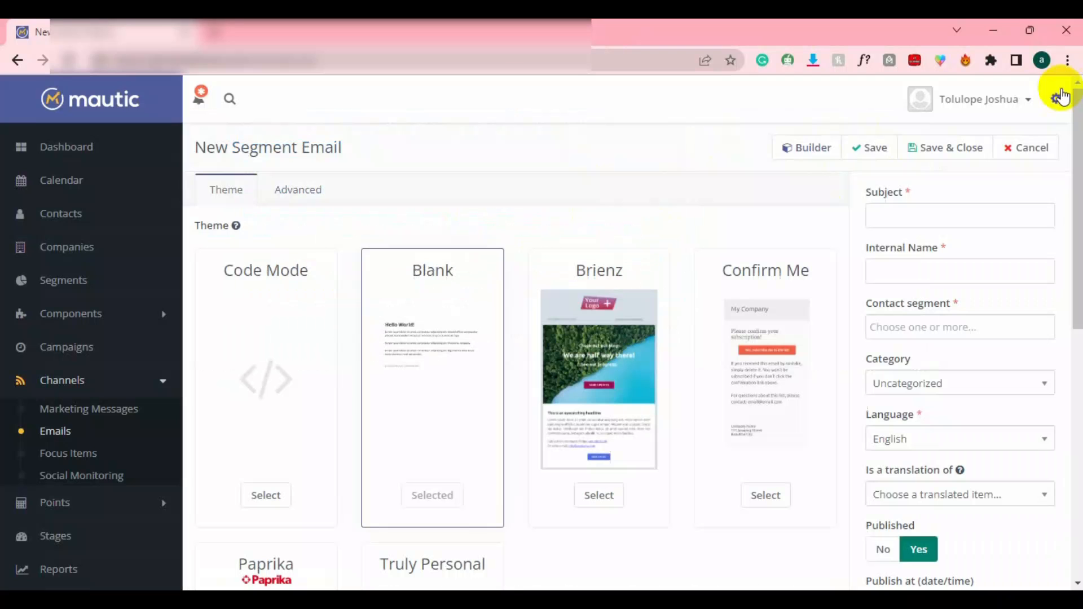
left_click(936, 220)
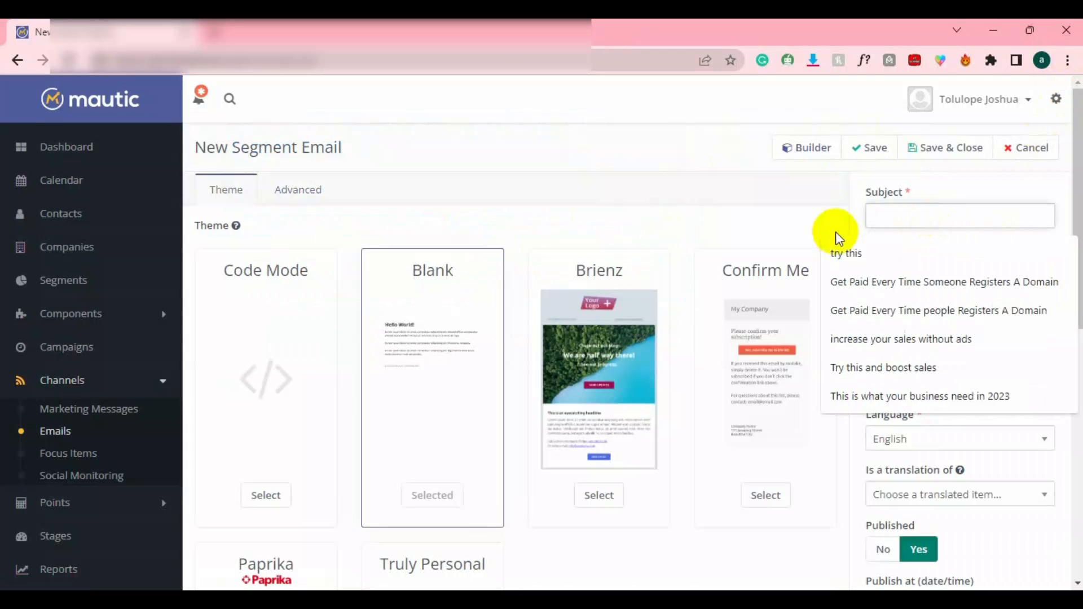
left_click(921, 269)
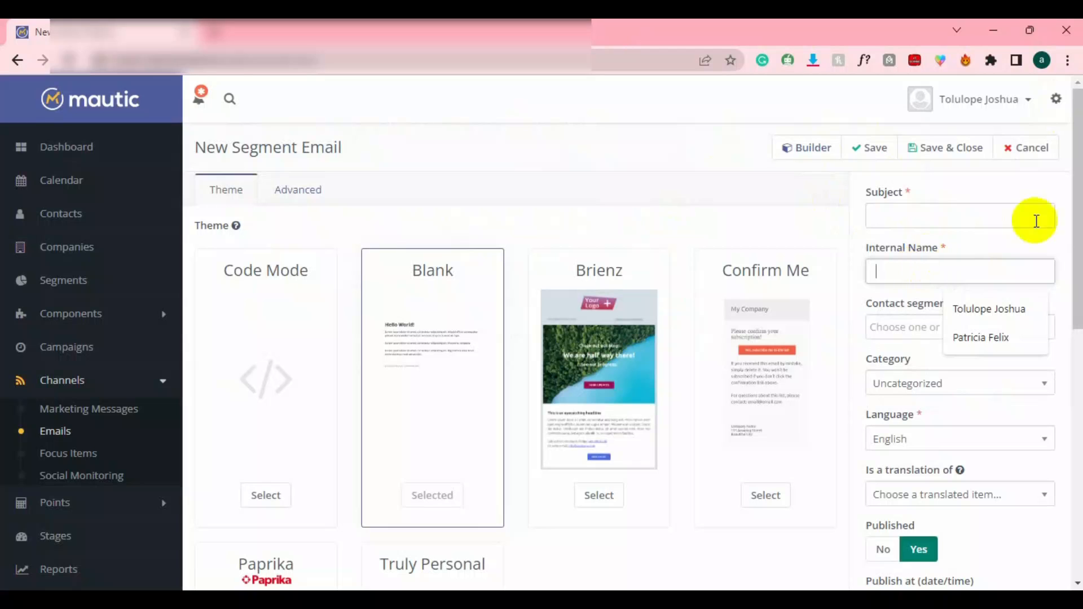
left_click_drag(1074, 198, 1072, 268)
left_click(987, 203)
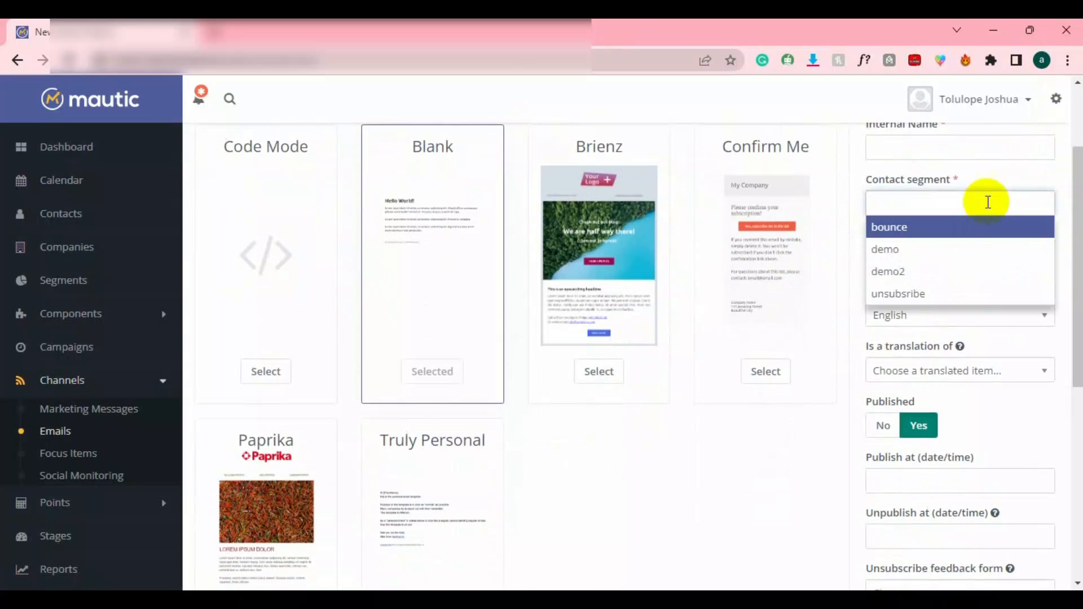
left_click(946, 272)
left_click_drag(1076, 213, 1076, 194)
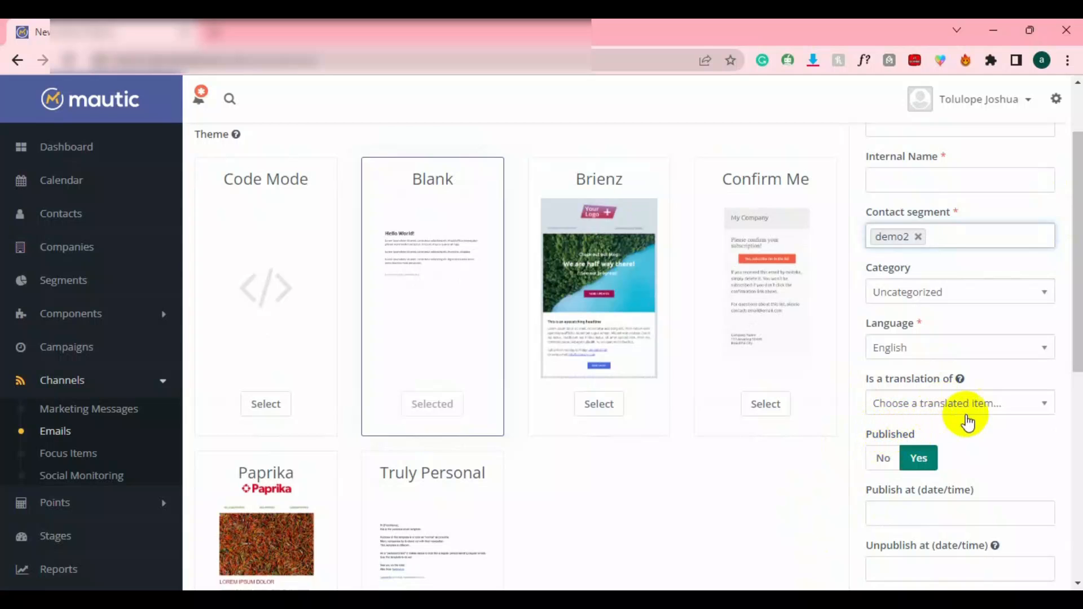
left_click(883, 458)
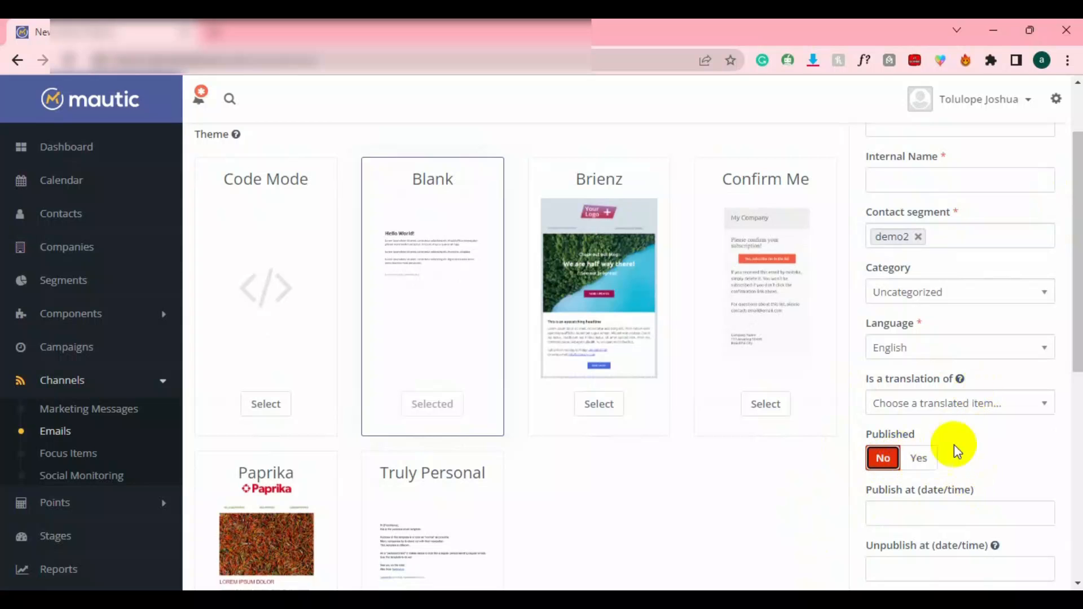
left_click(918, 458)
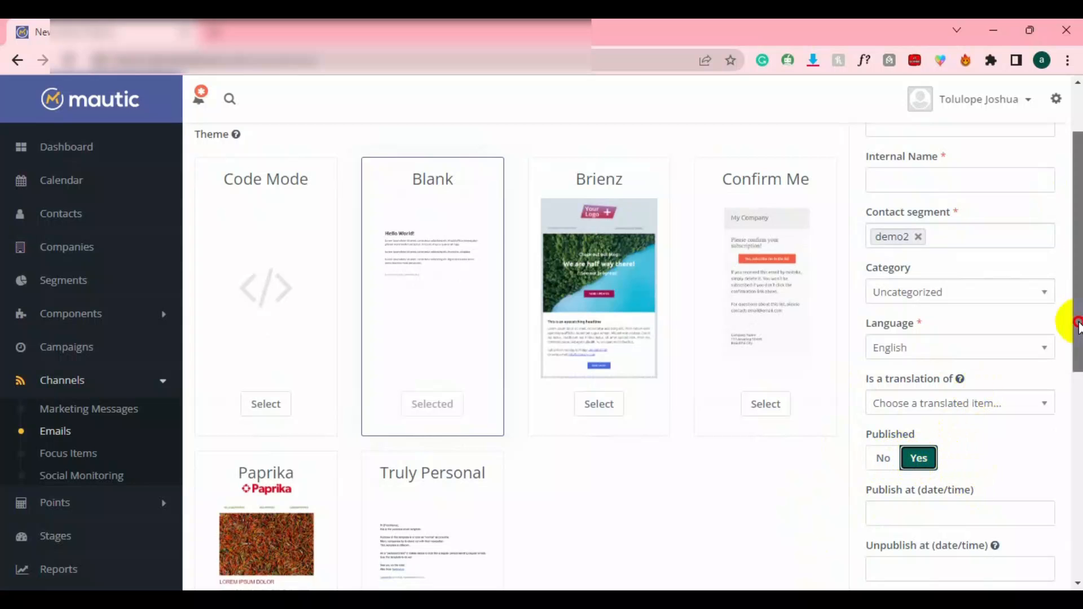
scroll(1077, 321, "up", 2)
Enter internal name 'demo name' and subject 'test', then save and close the email.
left_click(924, 263)
type("demo name")
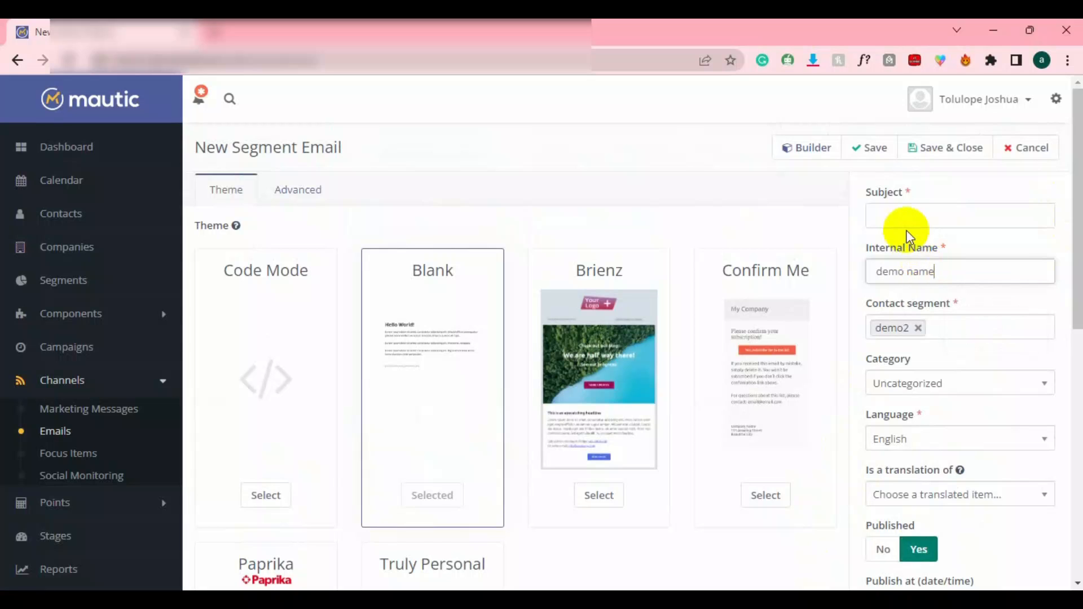
left_click(889, 223)
type("test")
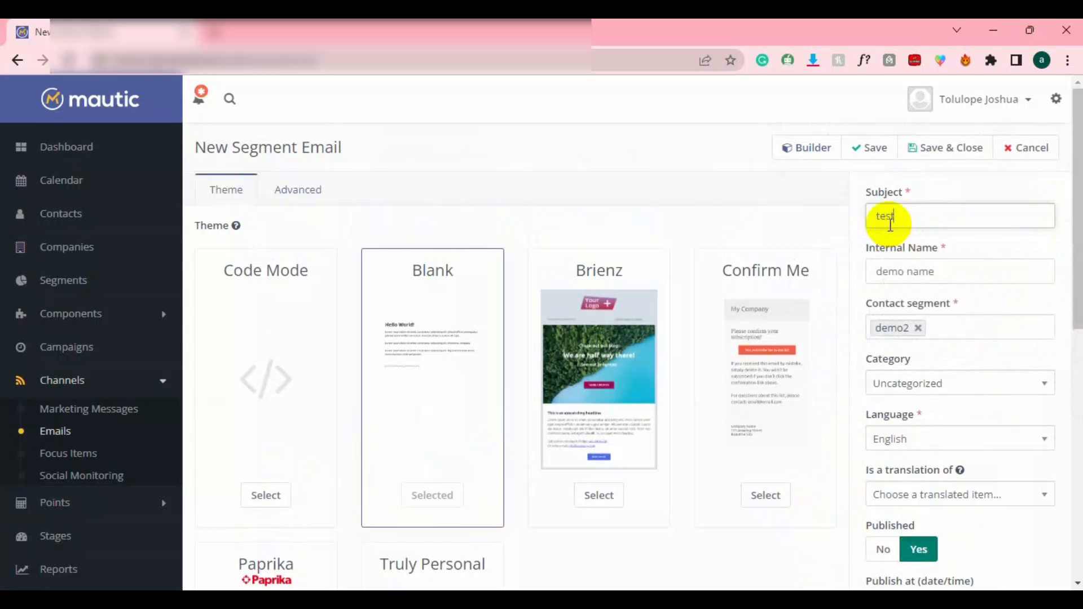
left_click(944, 147)
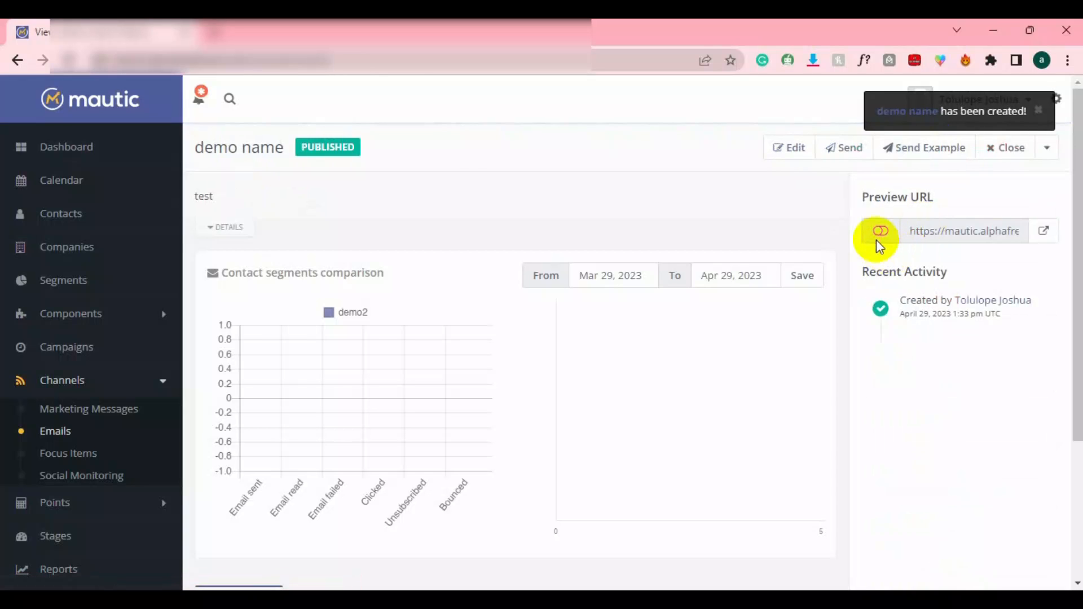
Make the preview URL public, then open Send Example, select the recipient address, and close it.
left_click(882, 232)
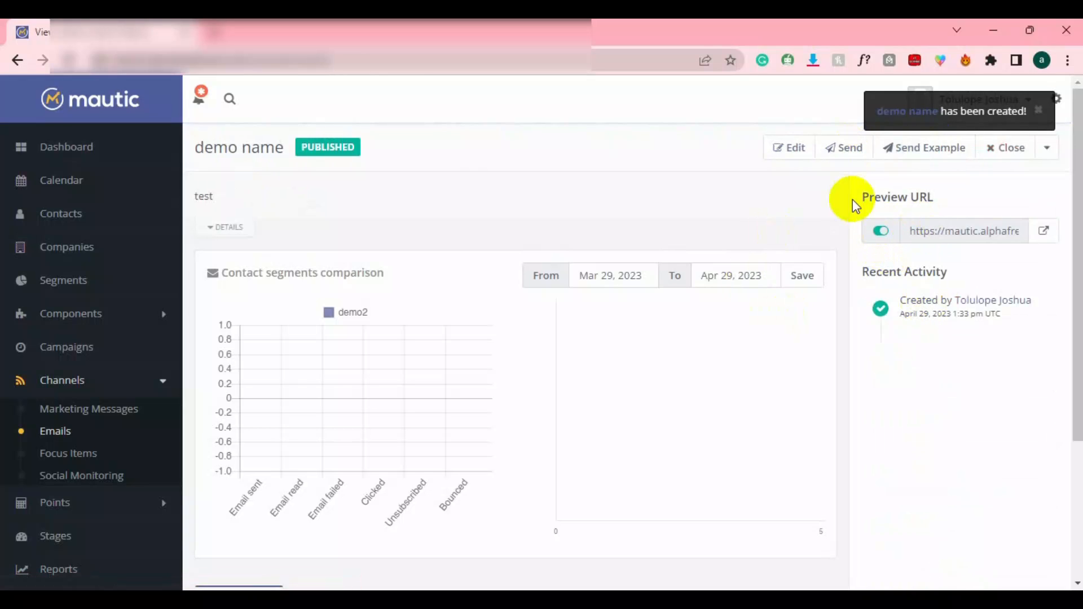
left_click(914, 150)
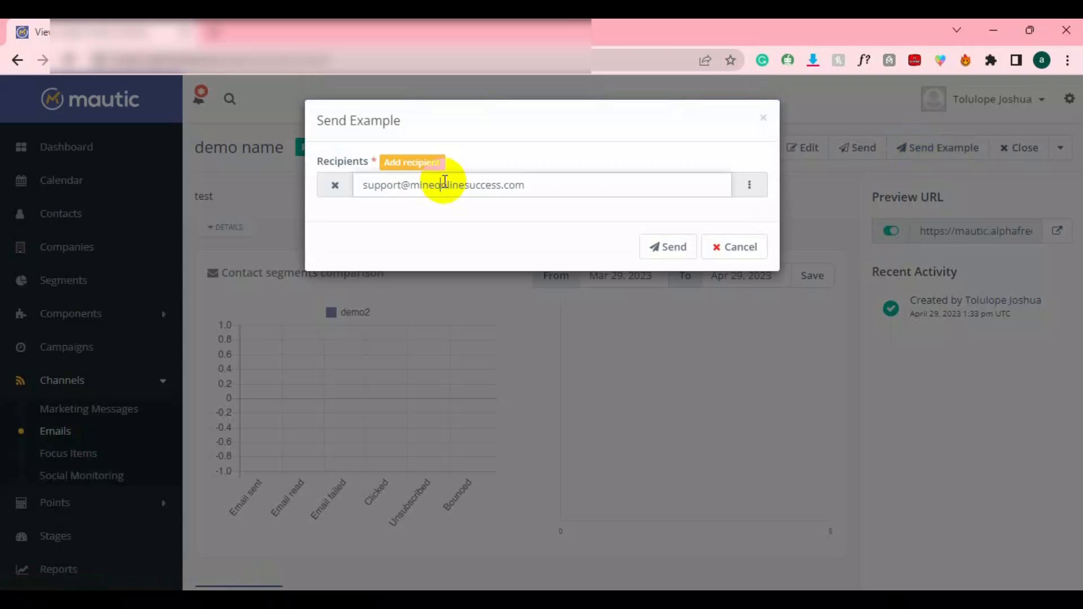
double_click(471, 185)
triple_click(472, 185)
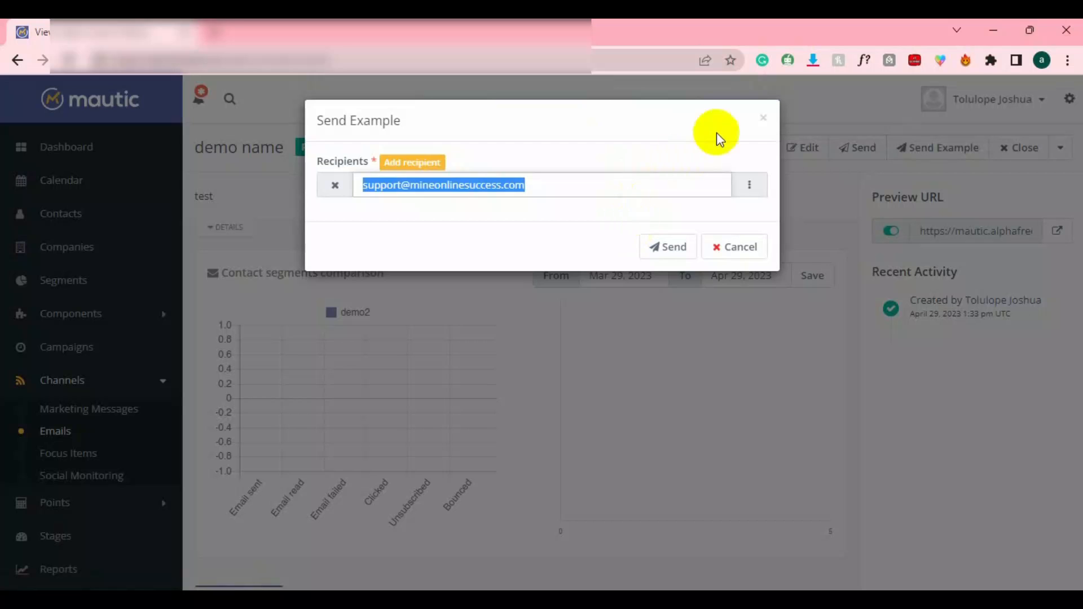
left_click(763, 118)
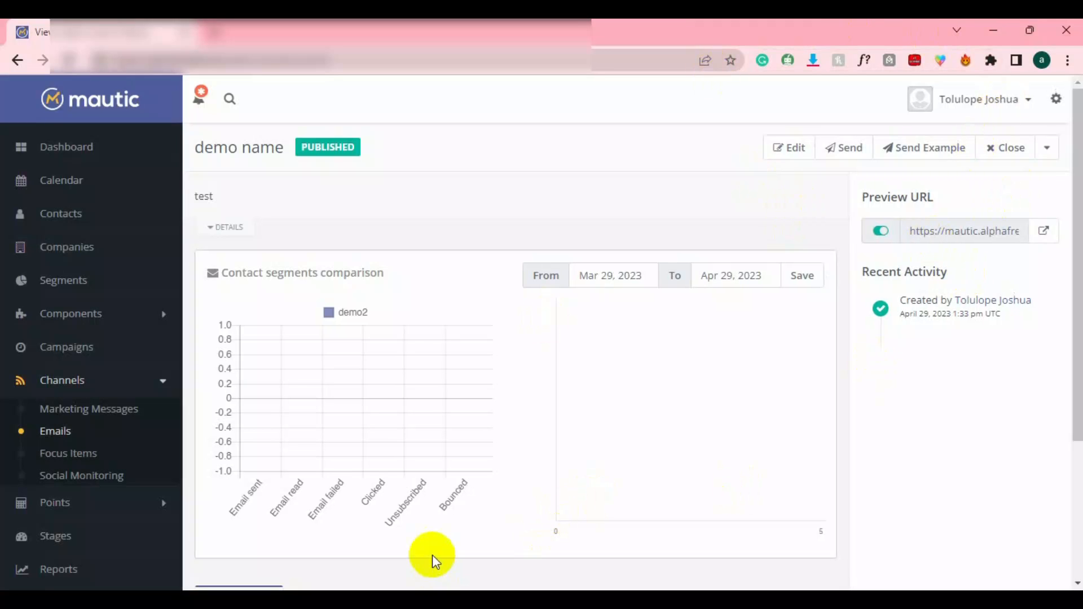
Clone the email with ID 7 from the Emails list.
left_click(60, 436)
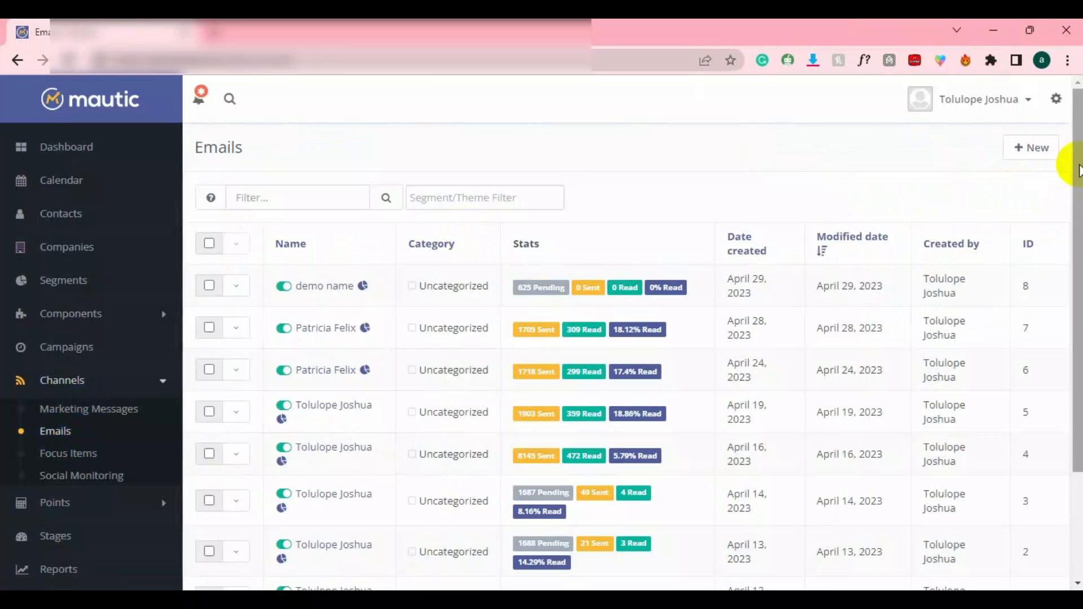
scroll(1065, 175, "down", 1)
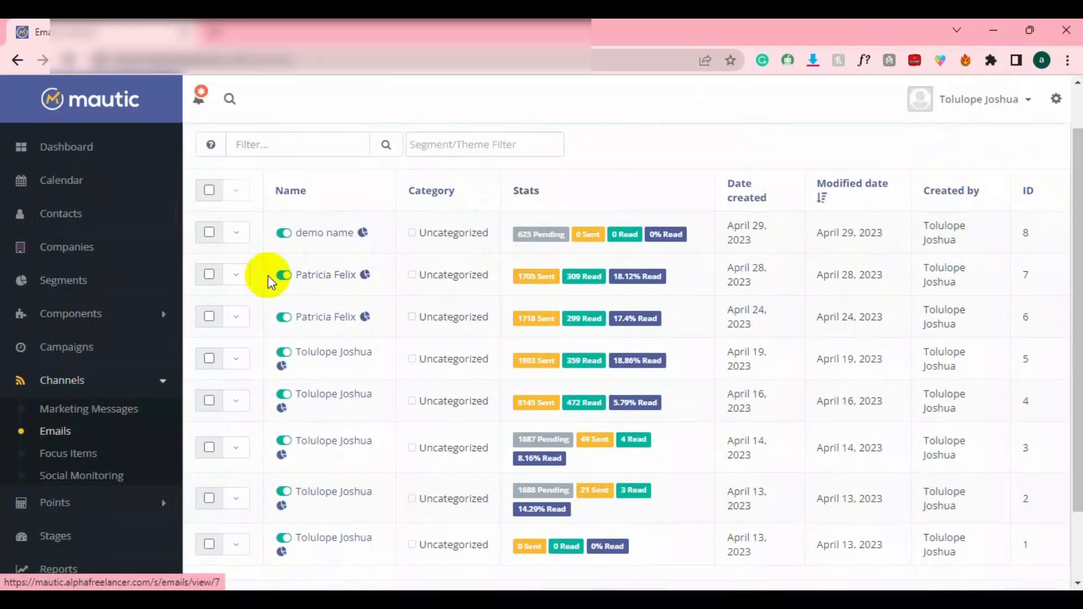
left_click(243, 274)
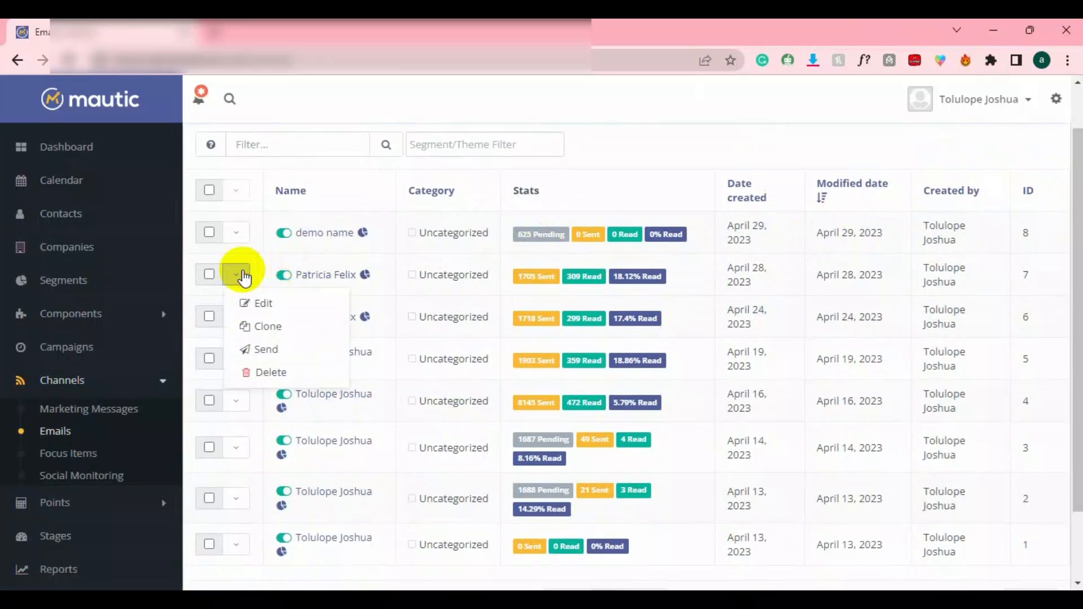
left_click(259, 324)
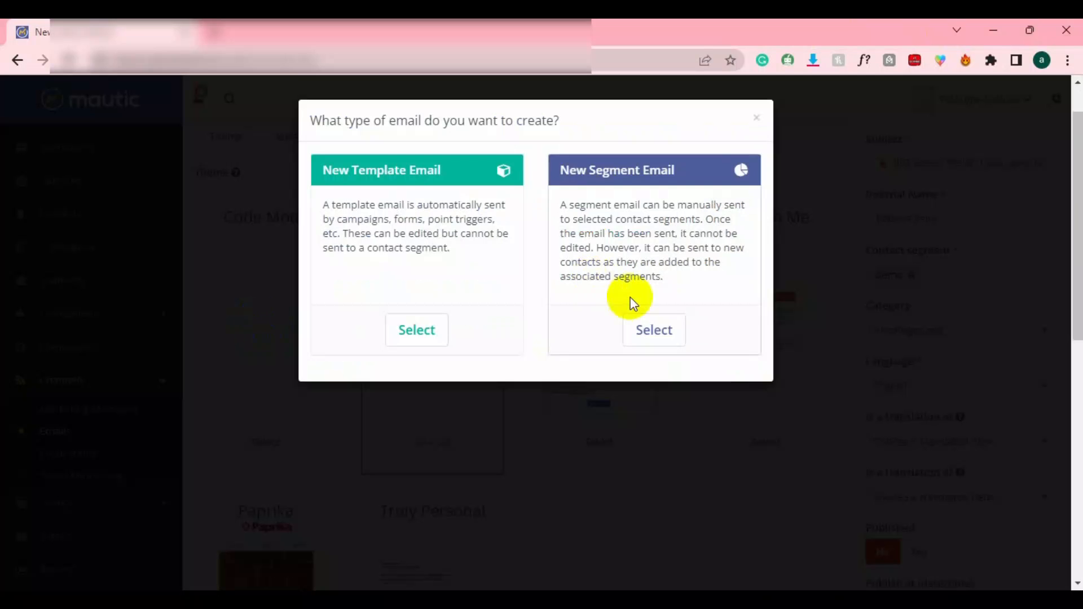
Save the clone as a published segment email and make its preview URL public.
left_click(646, 324)
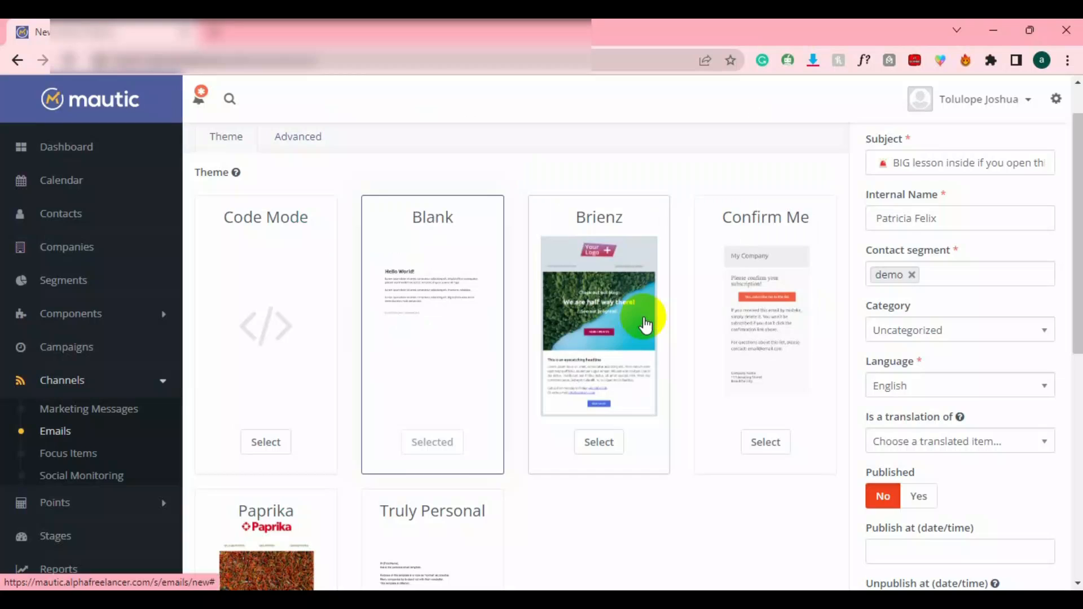
left_click(918, 495)
scroll(1075, 271, "up", 1)
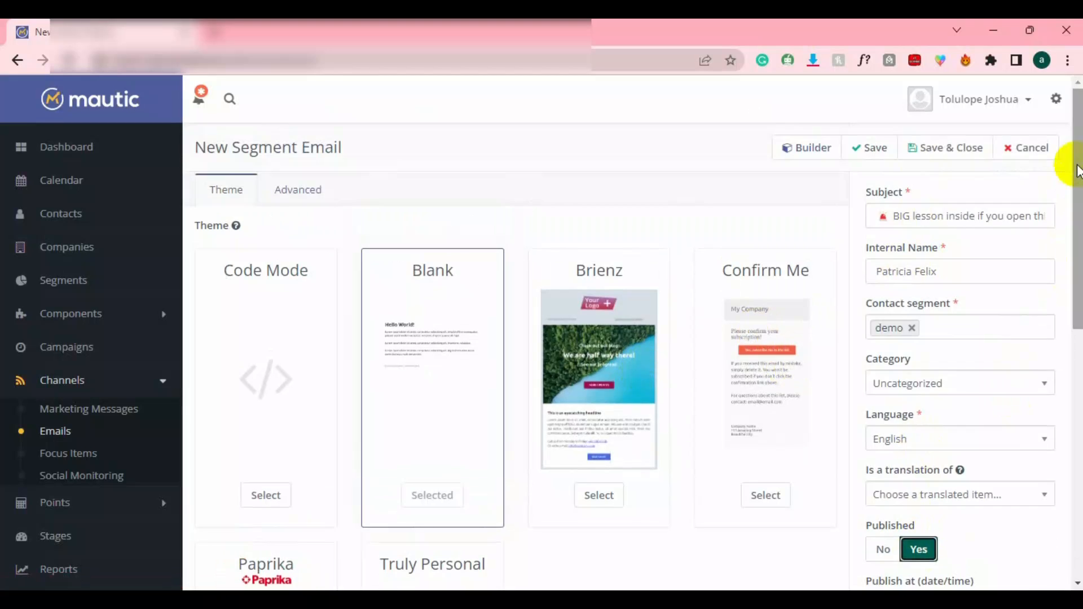
left_click(947, 160)
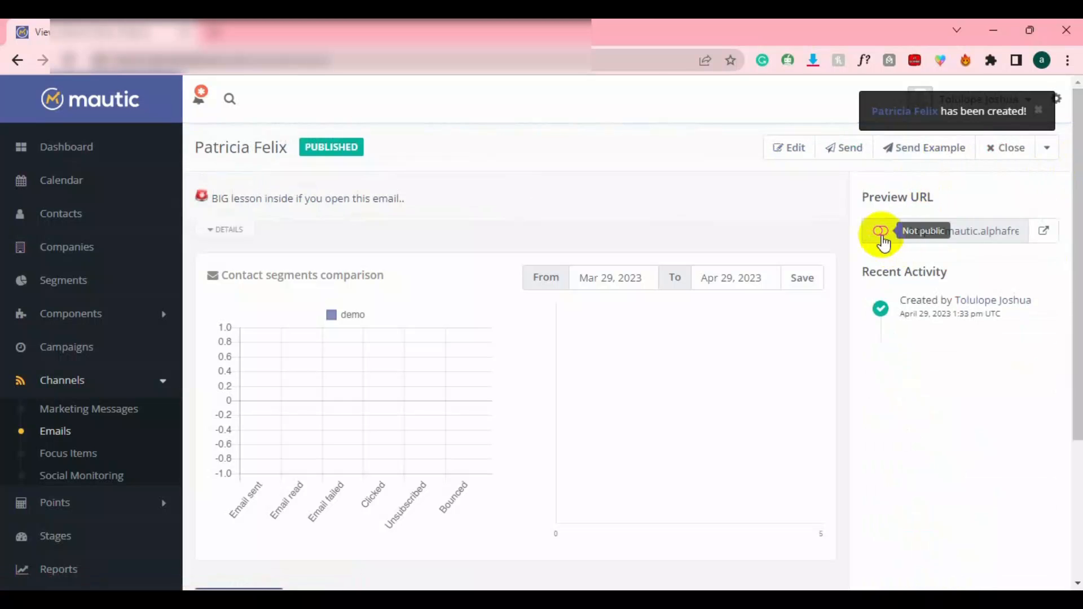
left_click(881, 232)
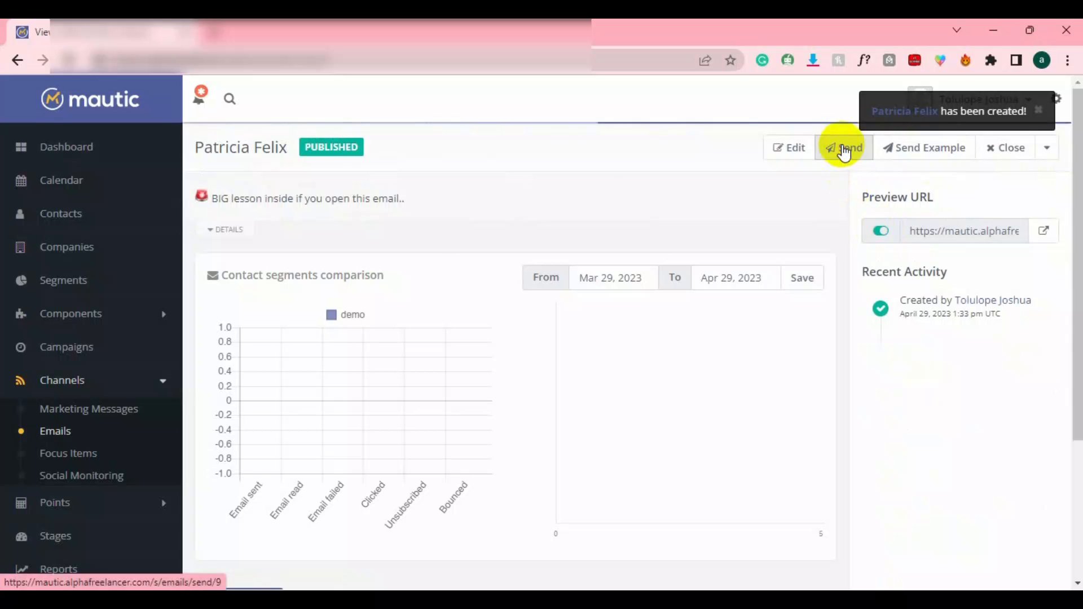
Batch-send the cloned email to its segment, confirming the queue, until 1690 are sent with 0 failures.
left_click(842, 147)
left_click(712, 317)
left_click(556, 198)
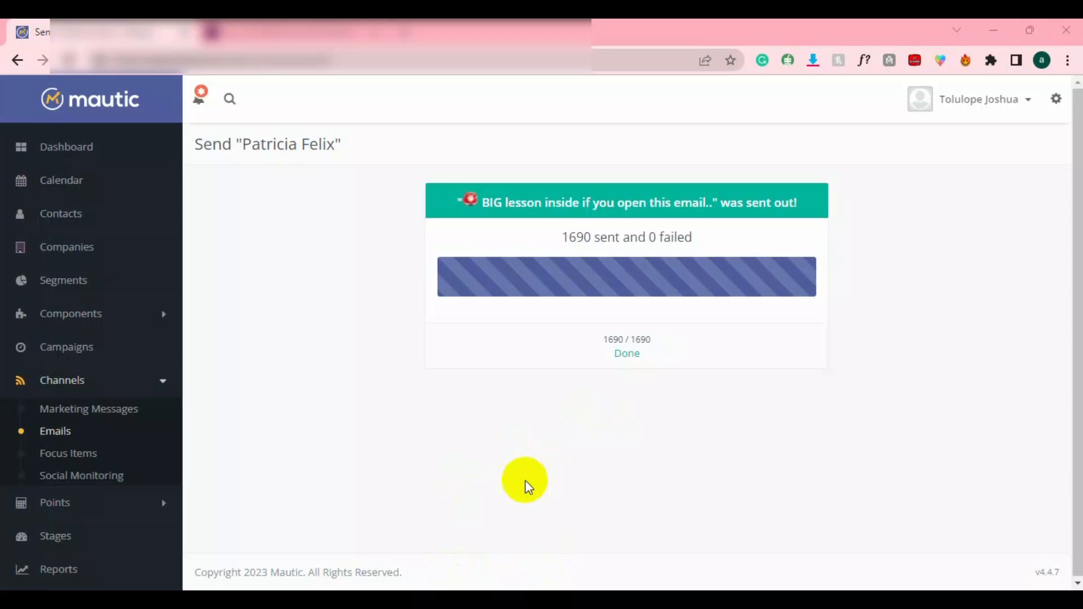
left_click(631, 354)
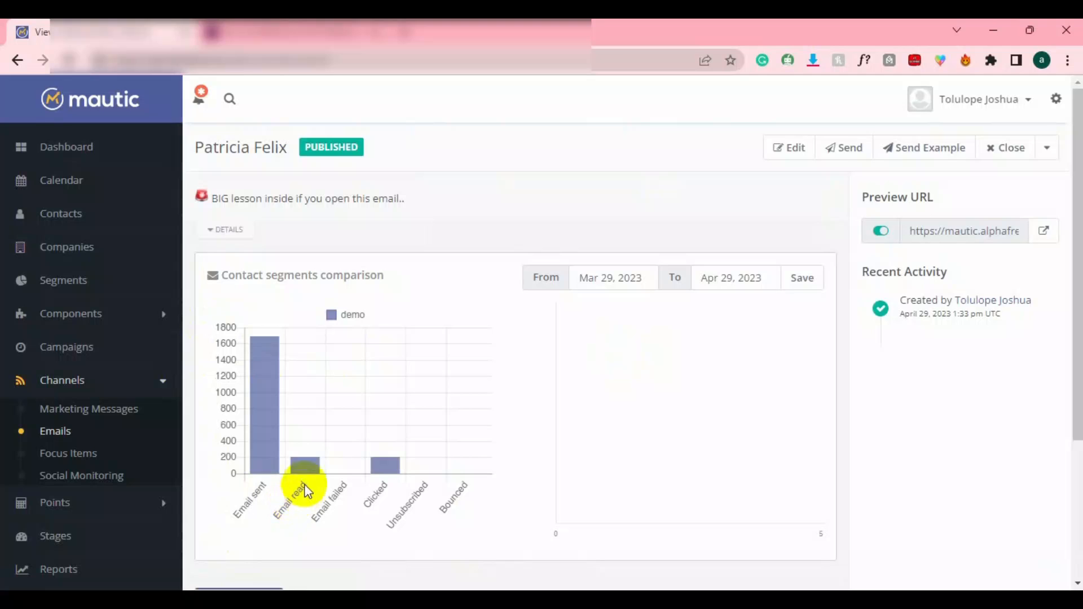
Inspect the demo segment chart's Email read (205) and Clicked (203) bars.
mouse_move(307, 471)
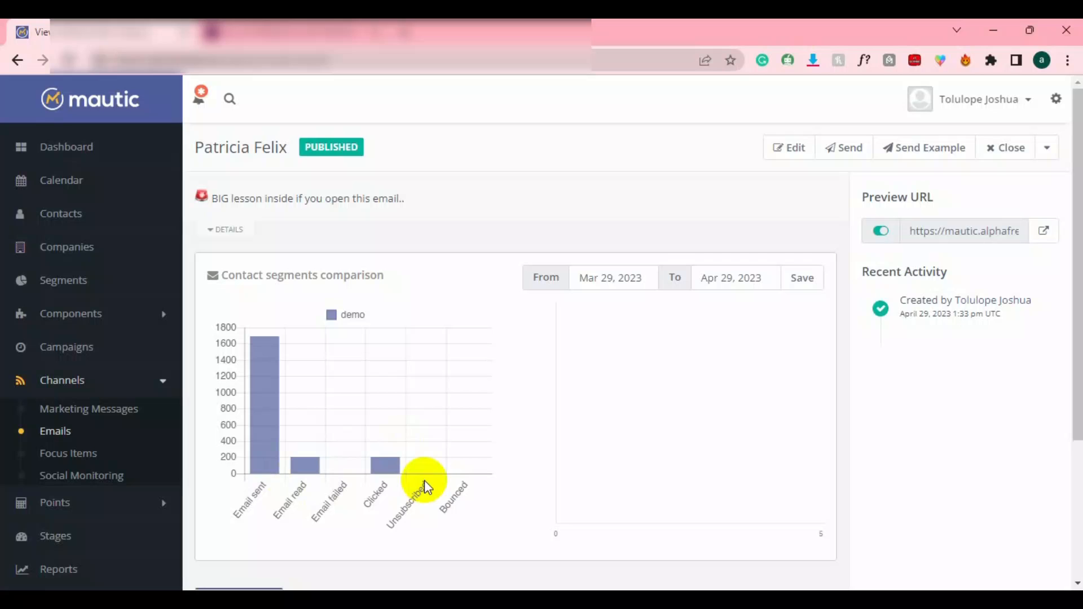
mouse_move(383, 472)
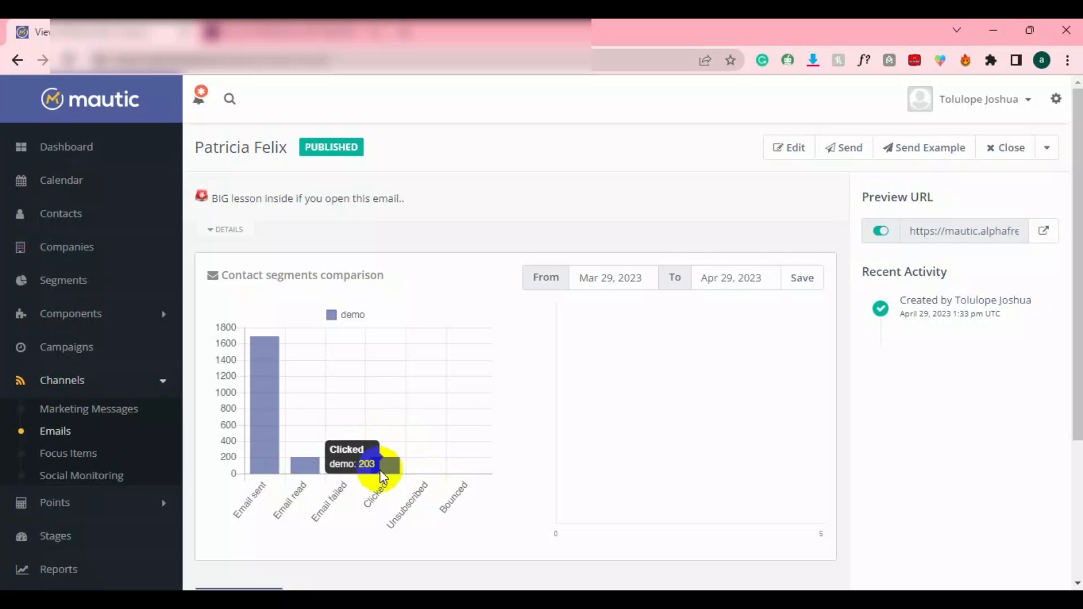